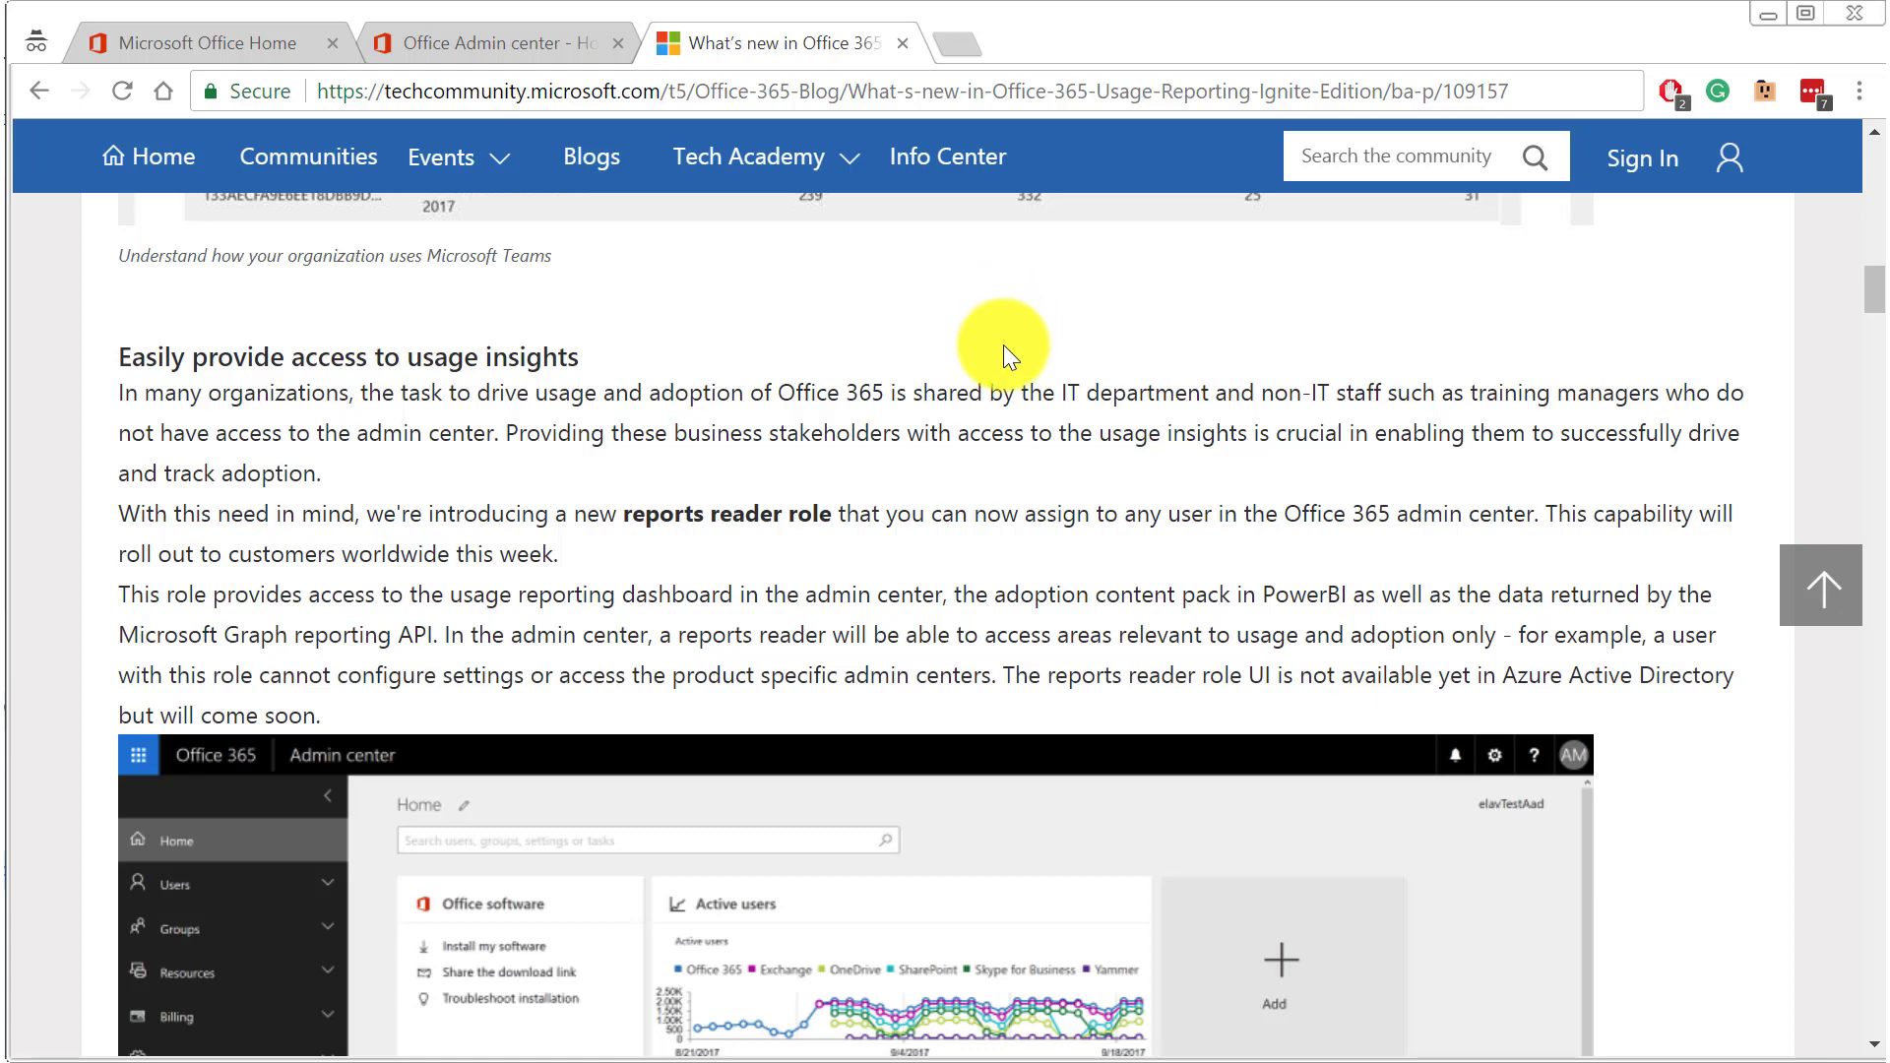
Step: Scroll up and down through the Tech Community blog post
{"action": "scroll", "coordinate": [1002, 346], "scroll_direction": "up", "scroll_amount": 7}
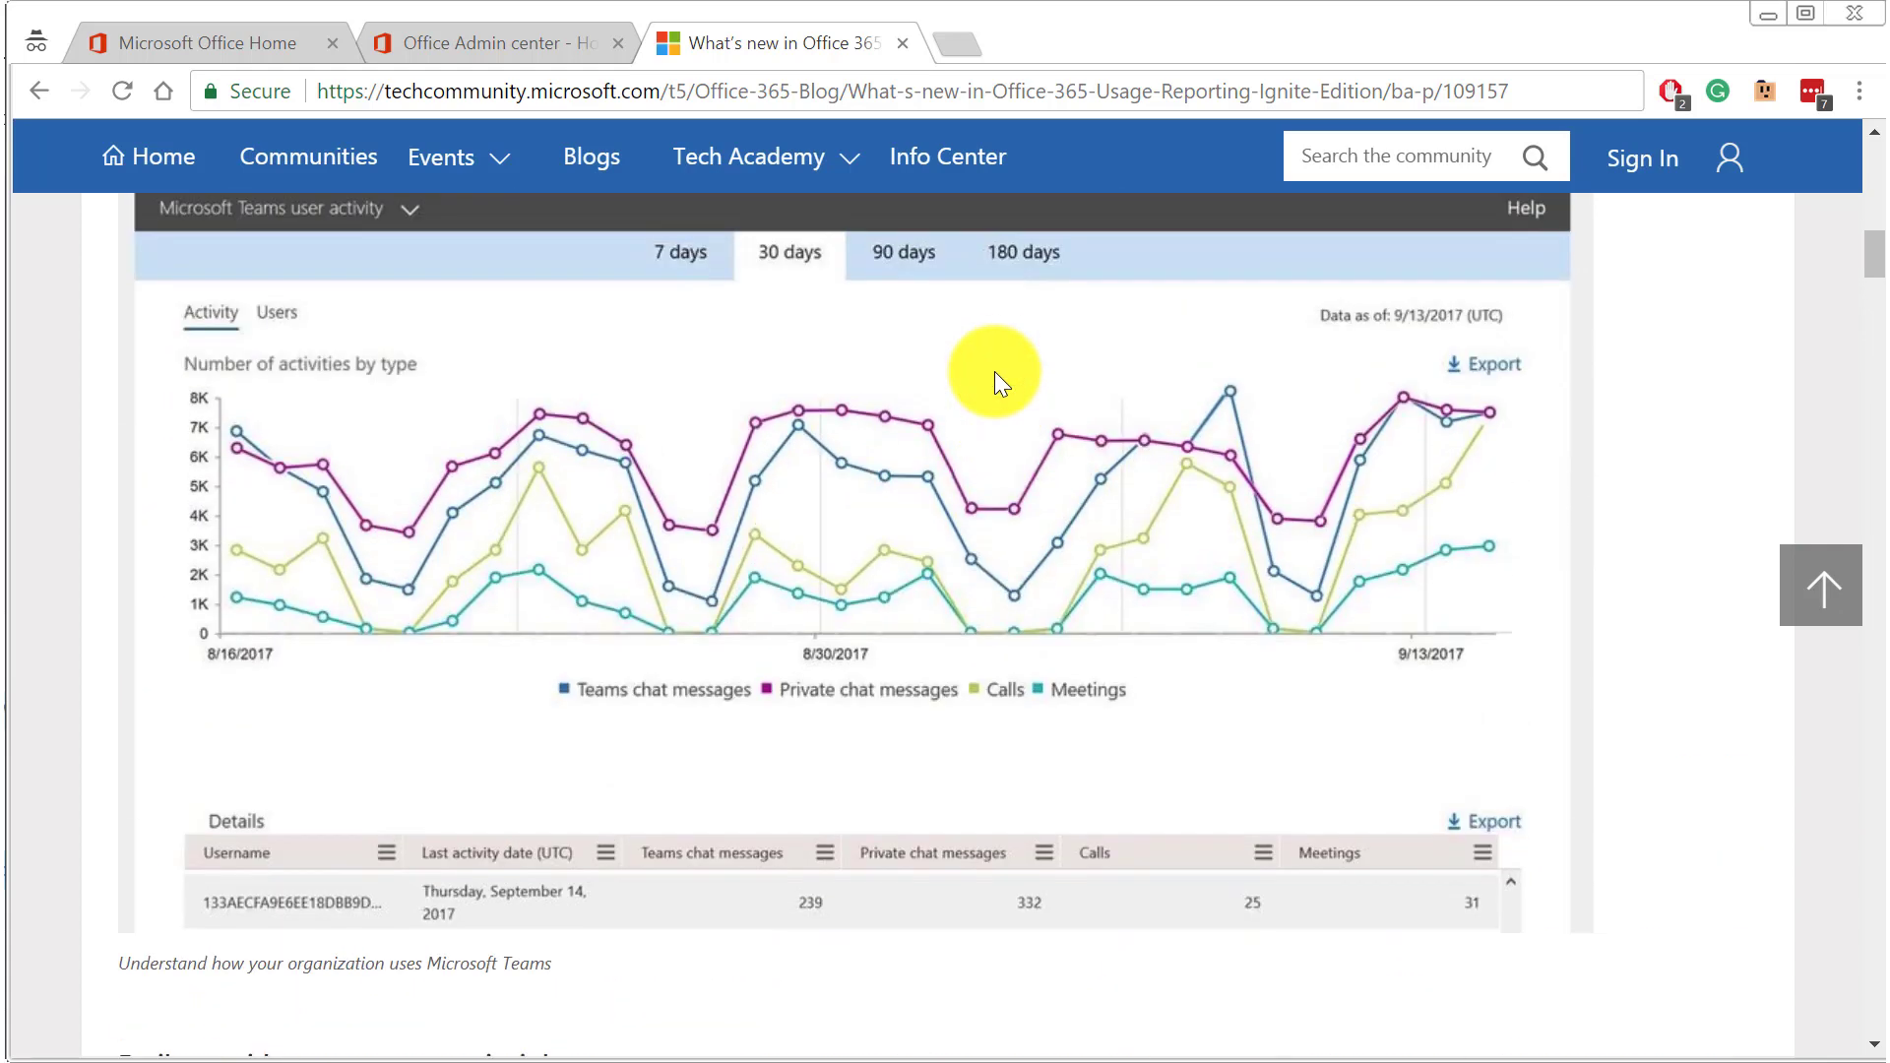
{"action": "scroll", "coordinate": [994, 370], "scroll_direction": "up", "scroll_amount": 1}
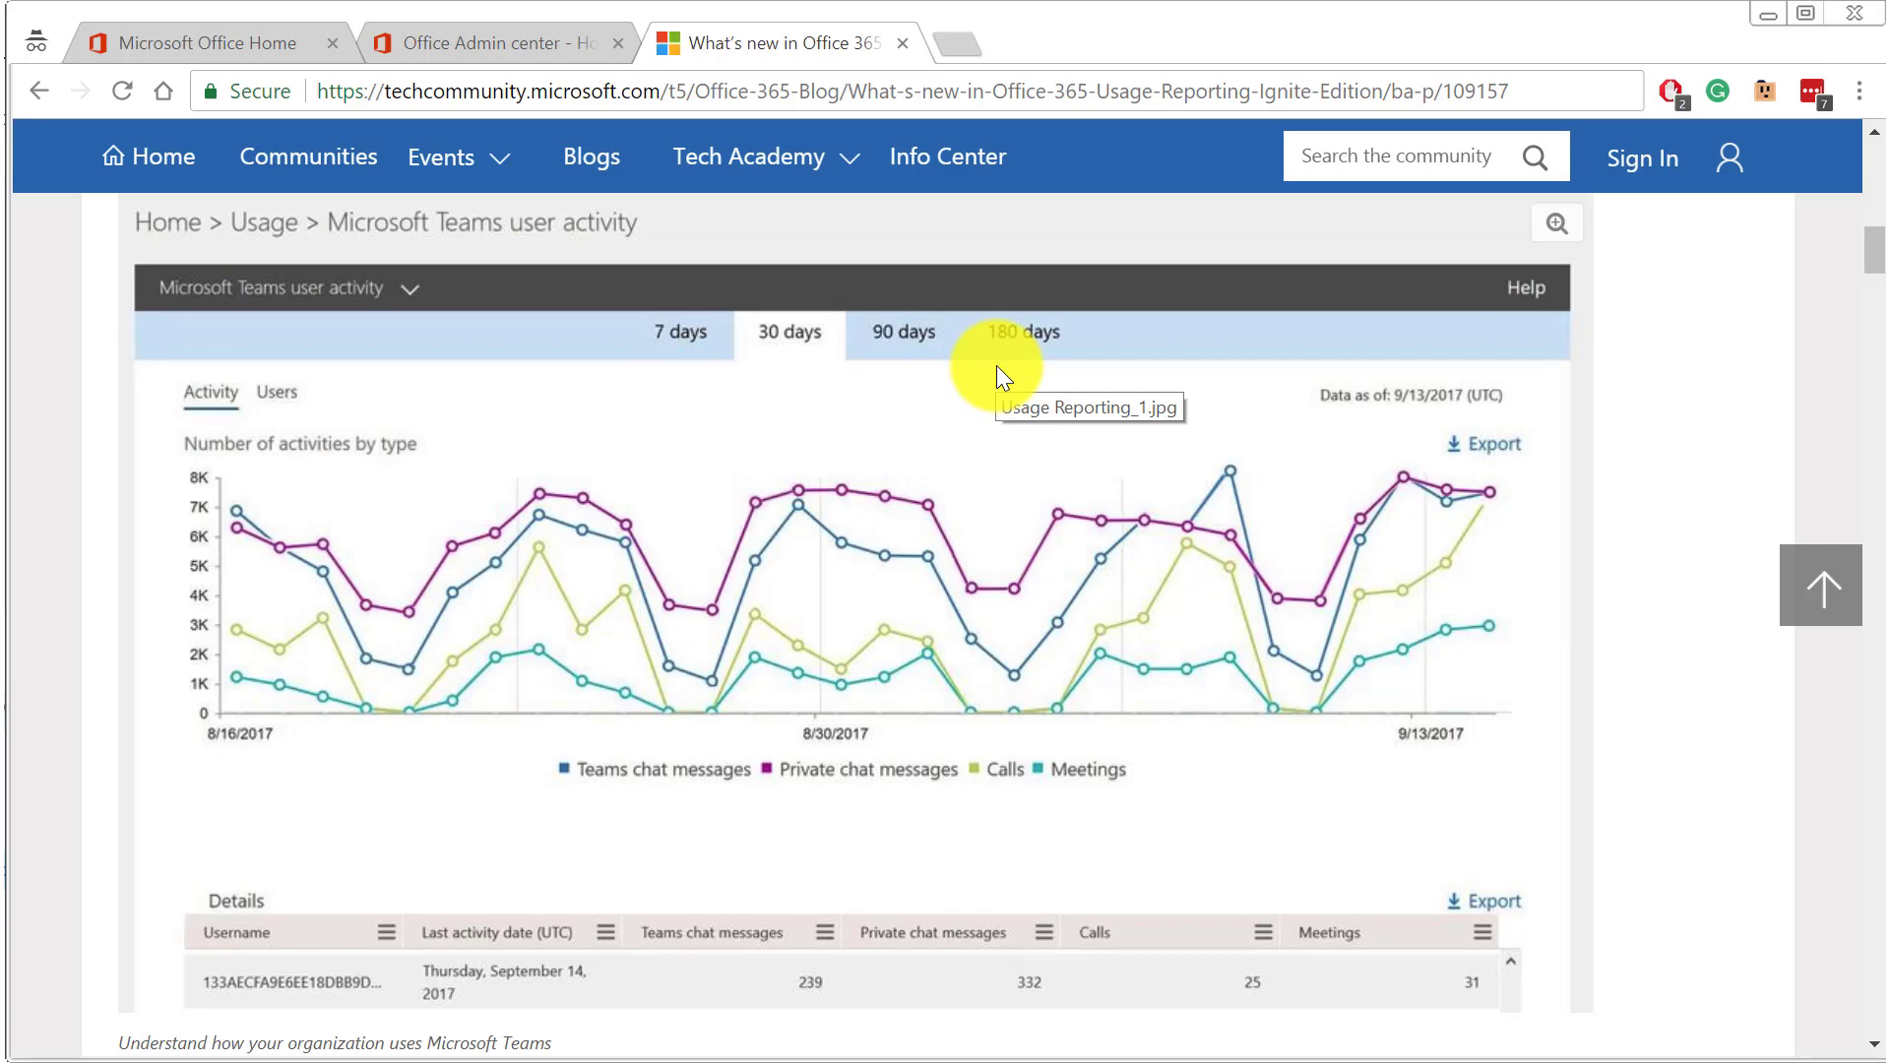
{"action": "scroll", "coordinate": [996, 365], "scroll_direction": "down", "scroll_amount": 9}
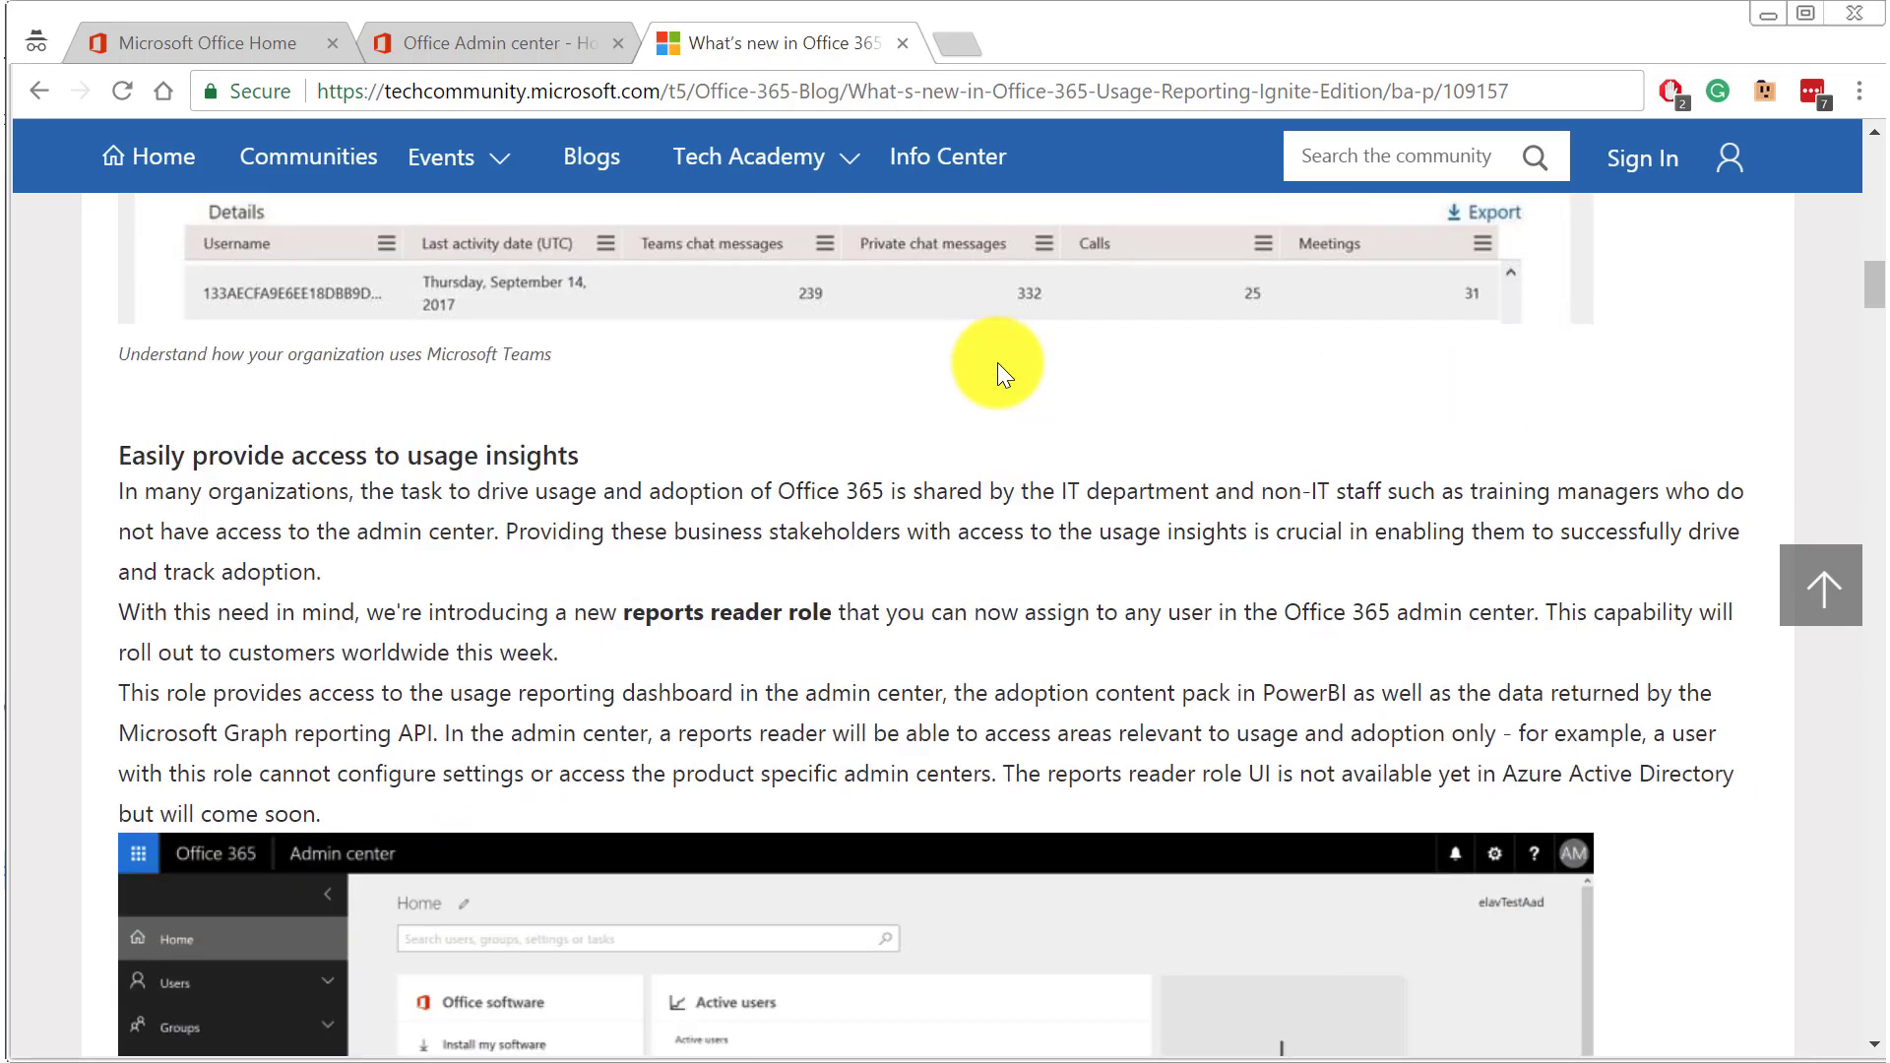
{"action": "scroll", "coordinate": [996, 369], "scroll_direction": "down", "scroll_amount": 1}
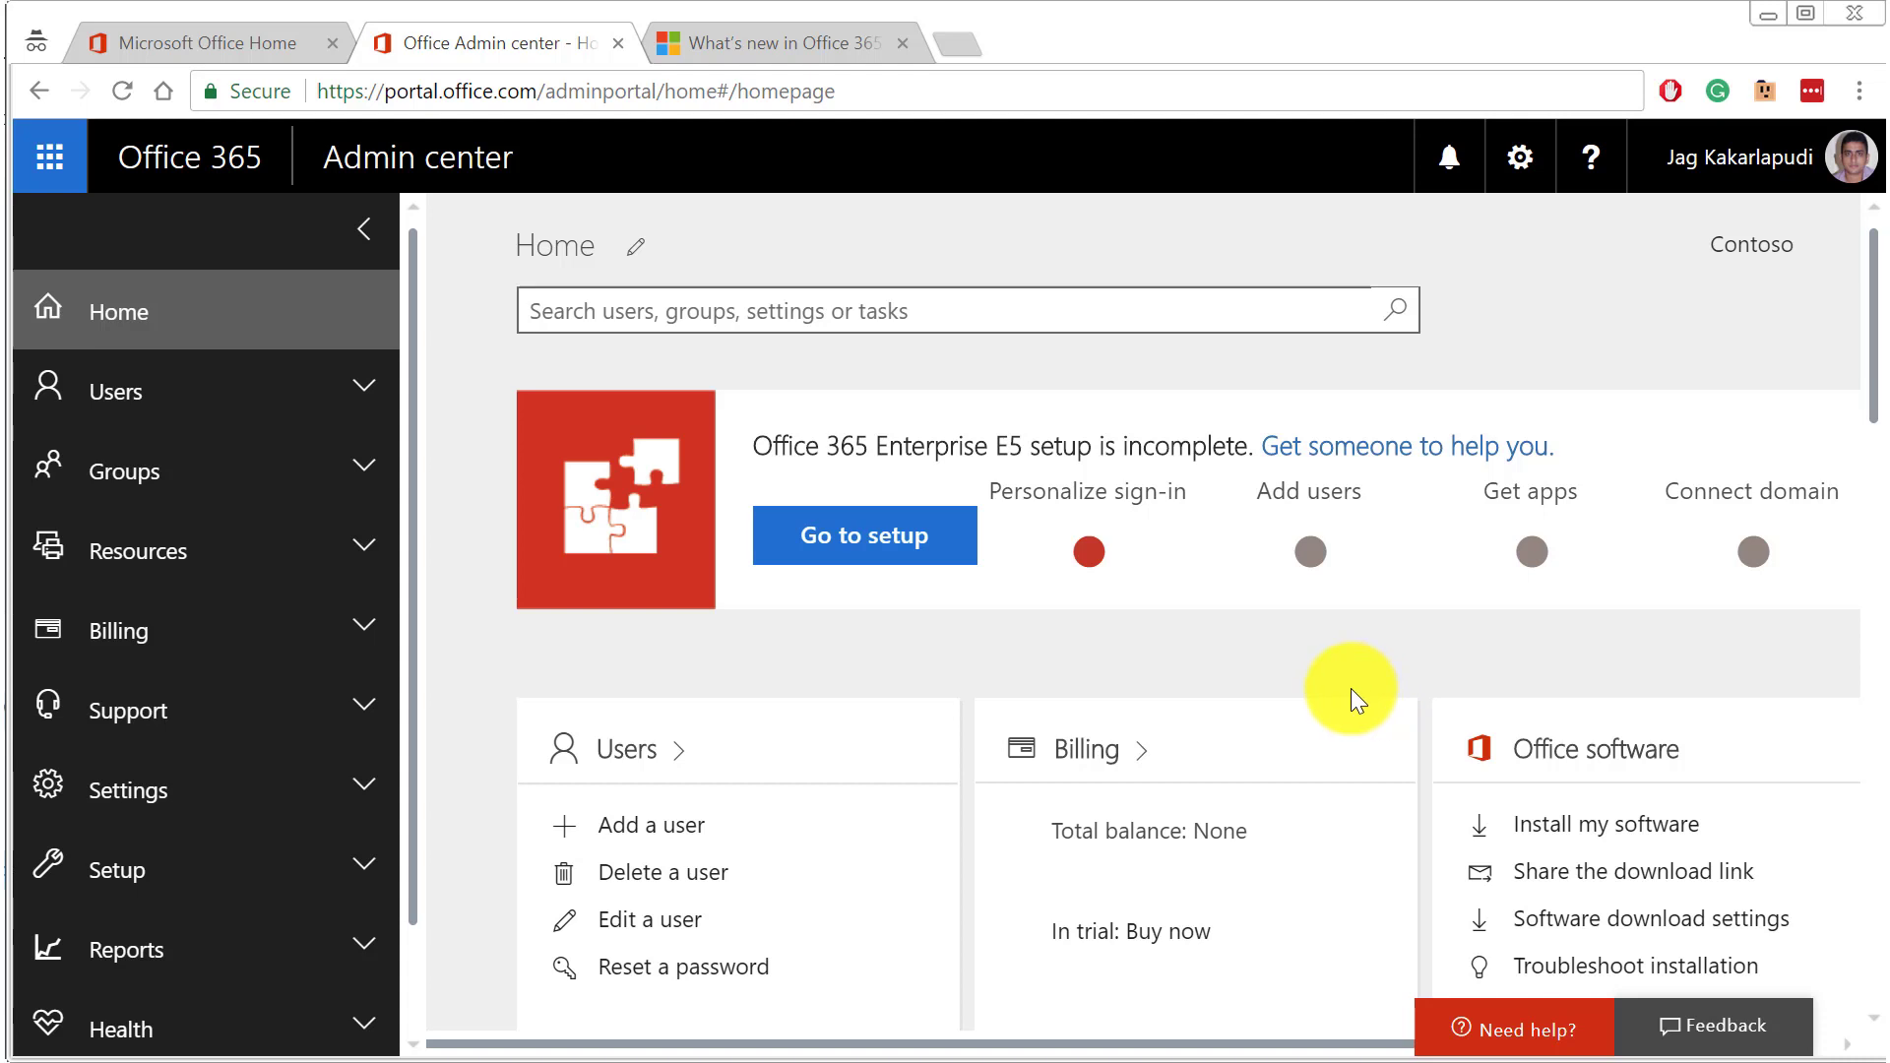
Step: Open the first active user's details and scroll down to their Roles entry
{"action": "left_click", "coordinate": [272, 399]}
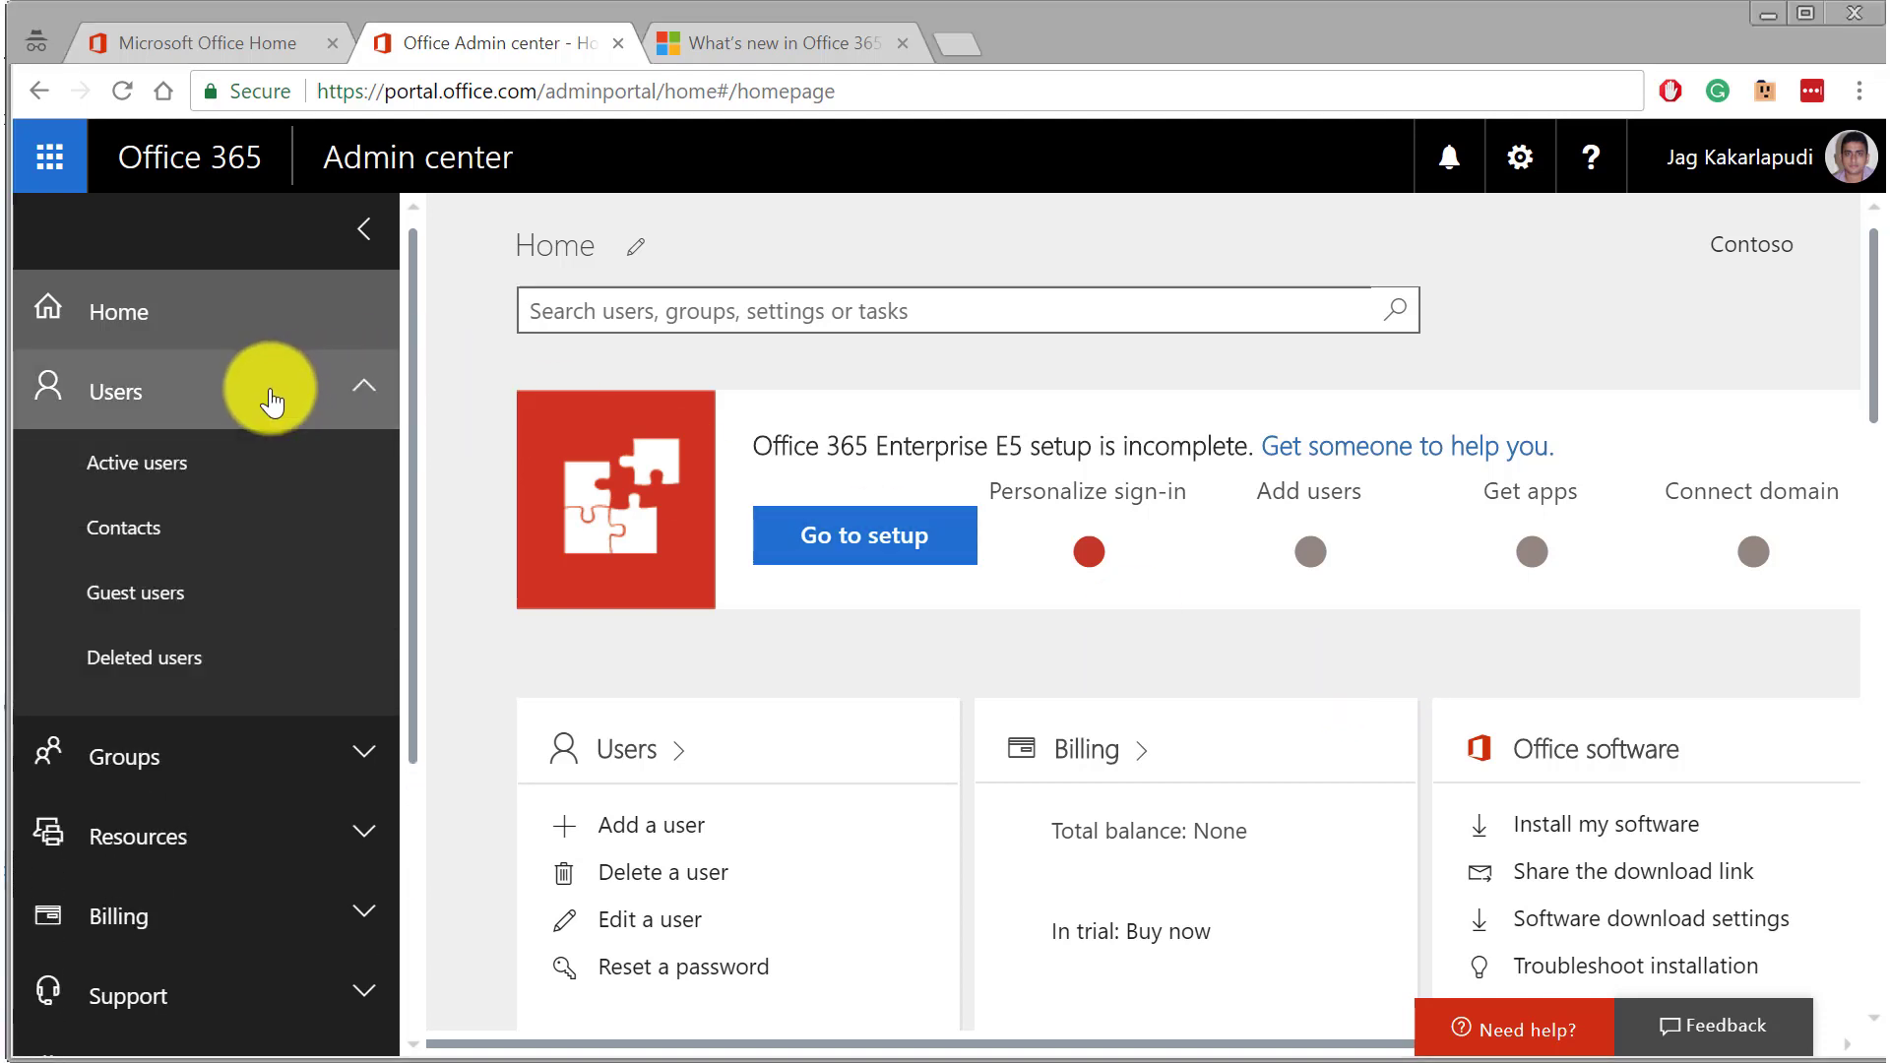
{"action": "left_click", "coordinate": [184, 461]}
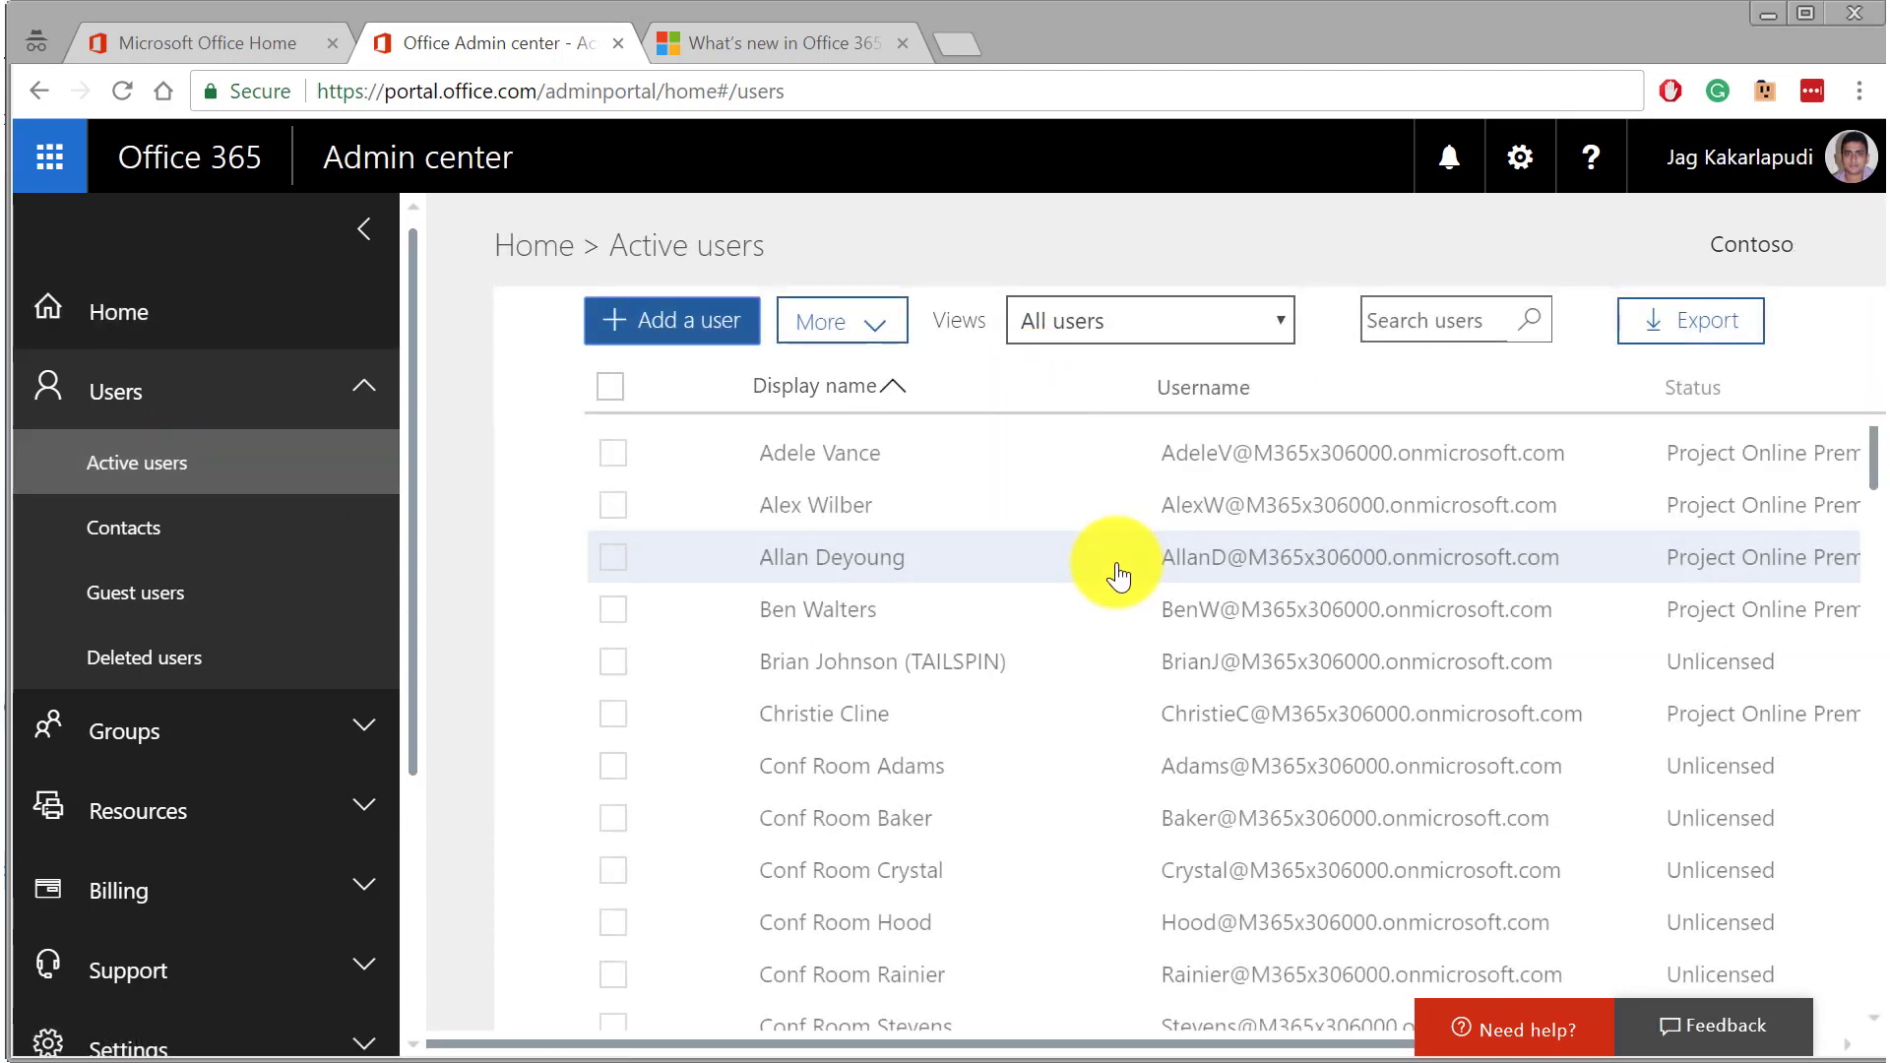
{"action": "left_click", "coordinate": [610, 465]}
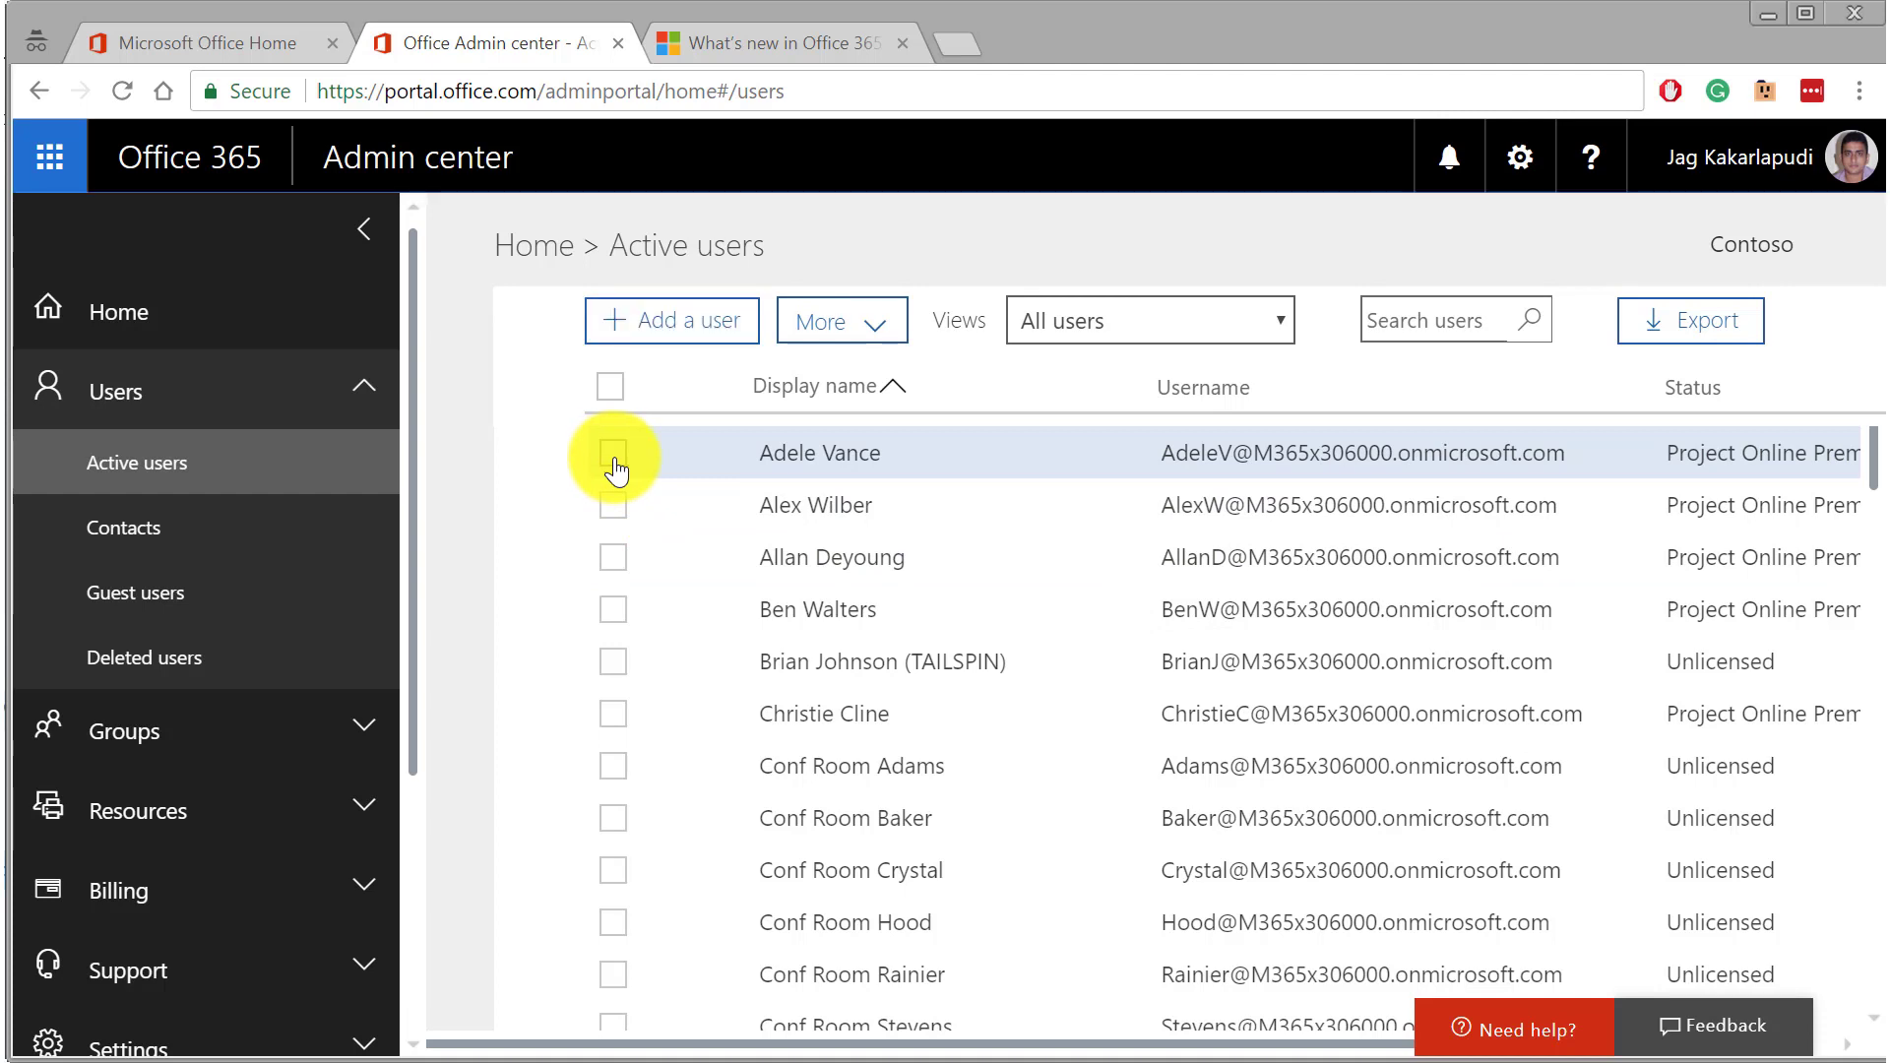
{"action": "scroll", "coordinate": [1506, 542], "scroll_direction": "down", "scroll_amount": 2}
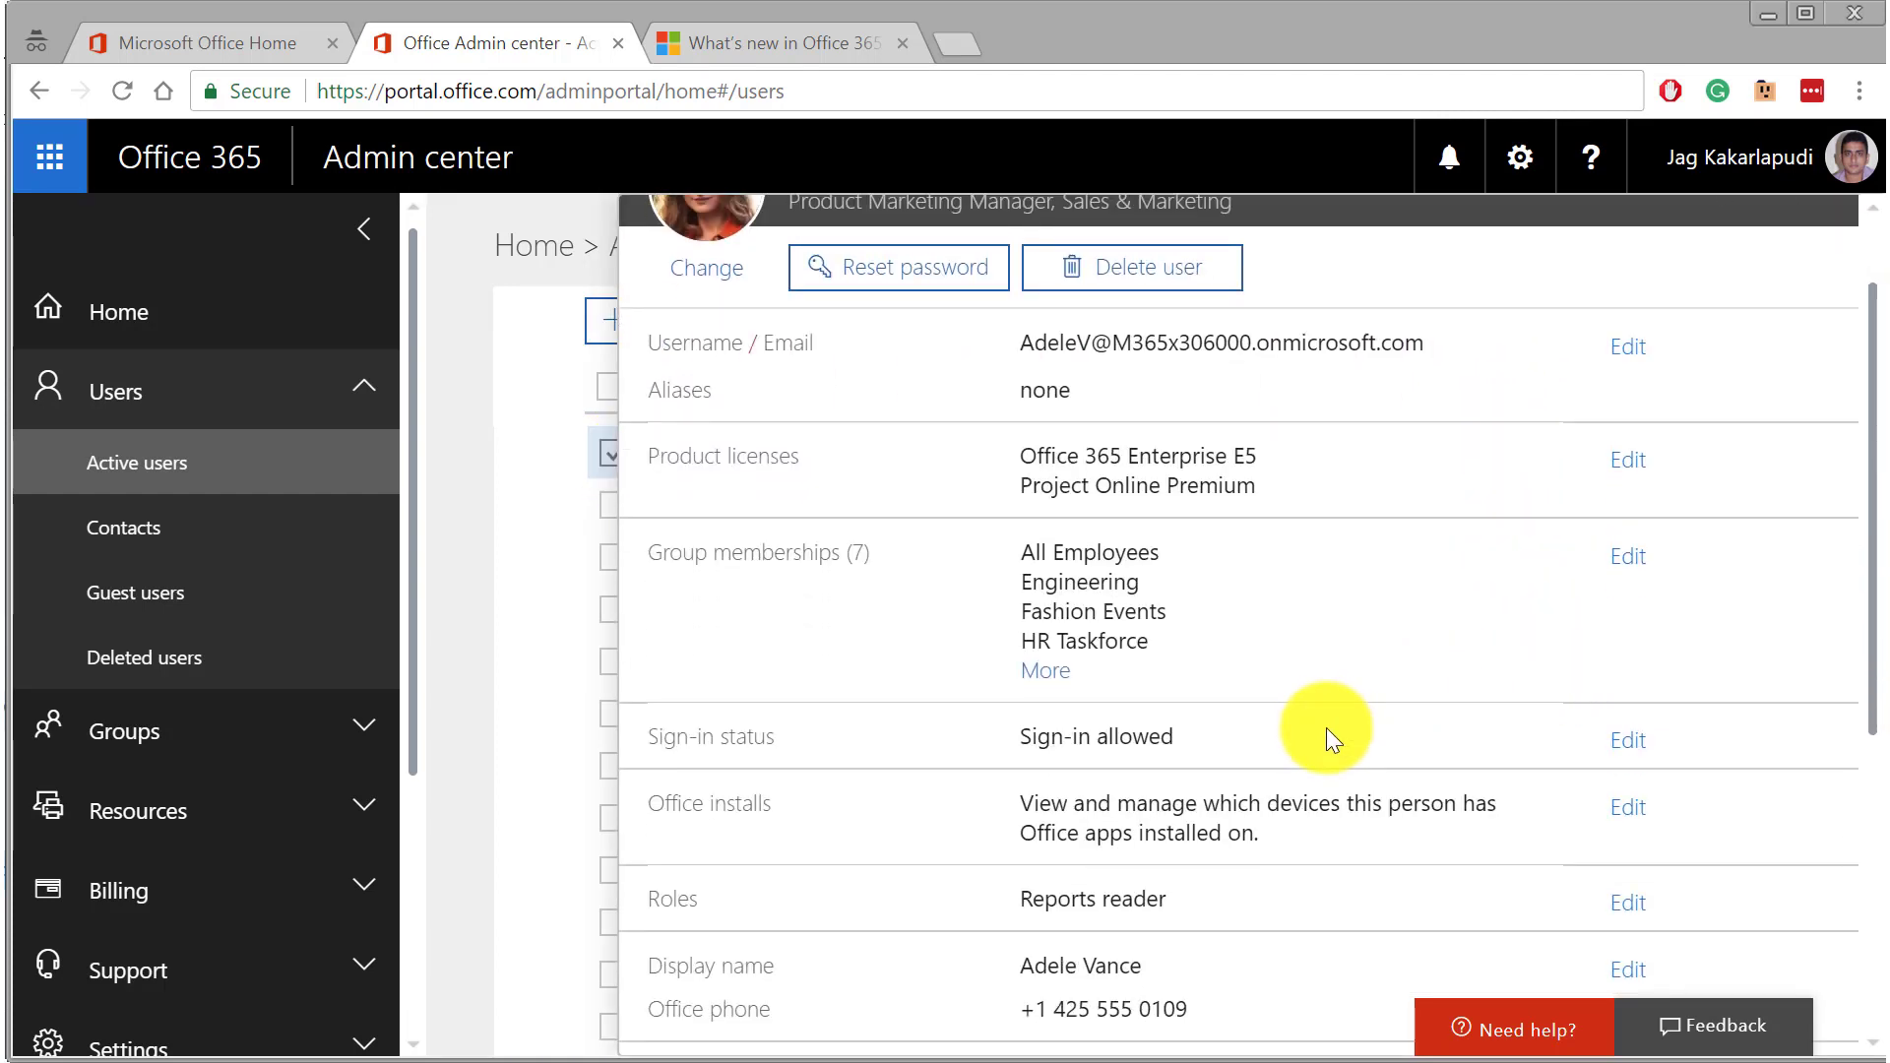
{"action": "scroll", "coordinate": [1326, 728], "scroll_direction": "down", "scroll_amount": 1}
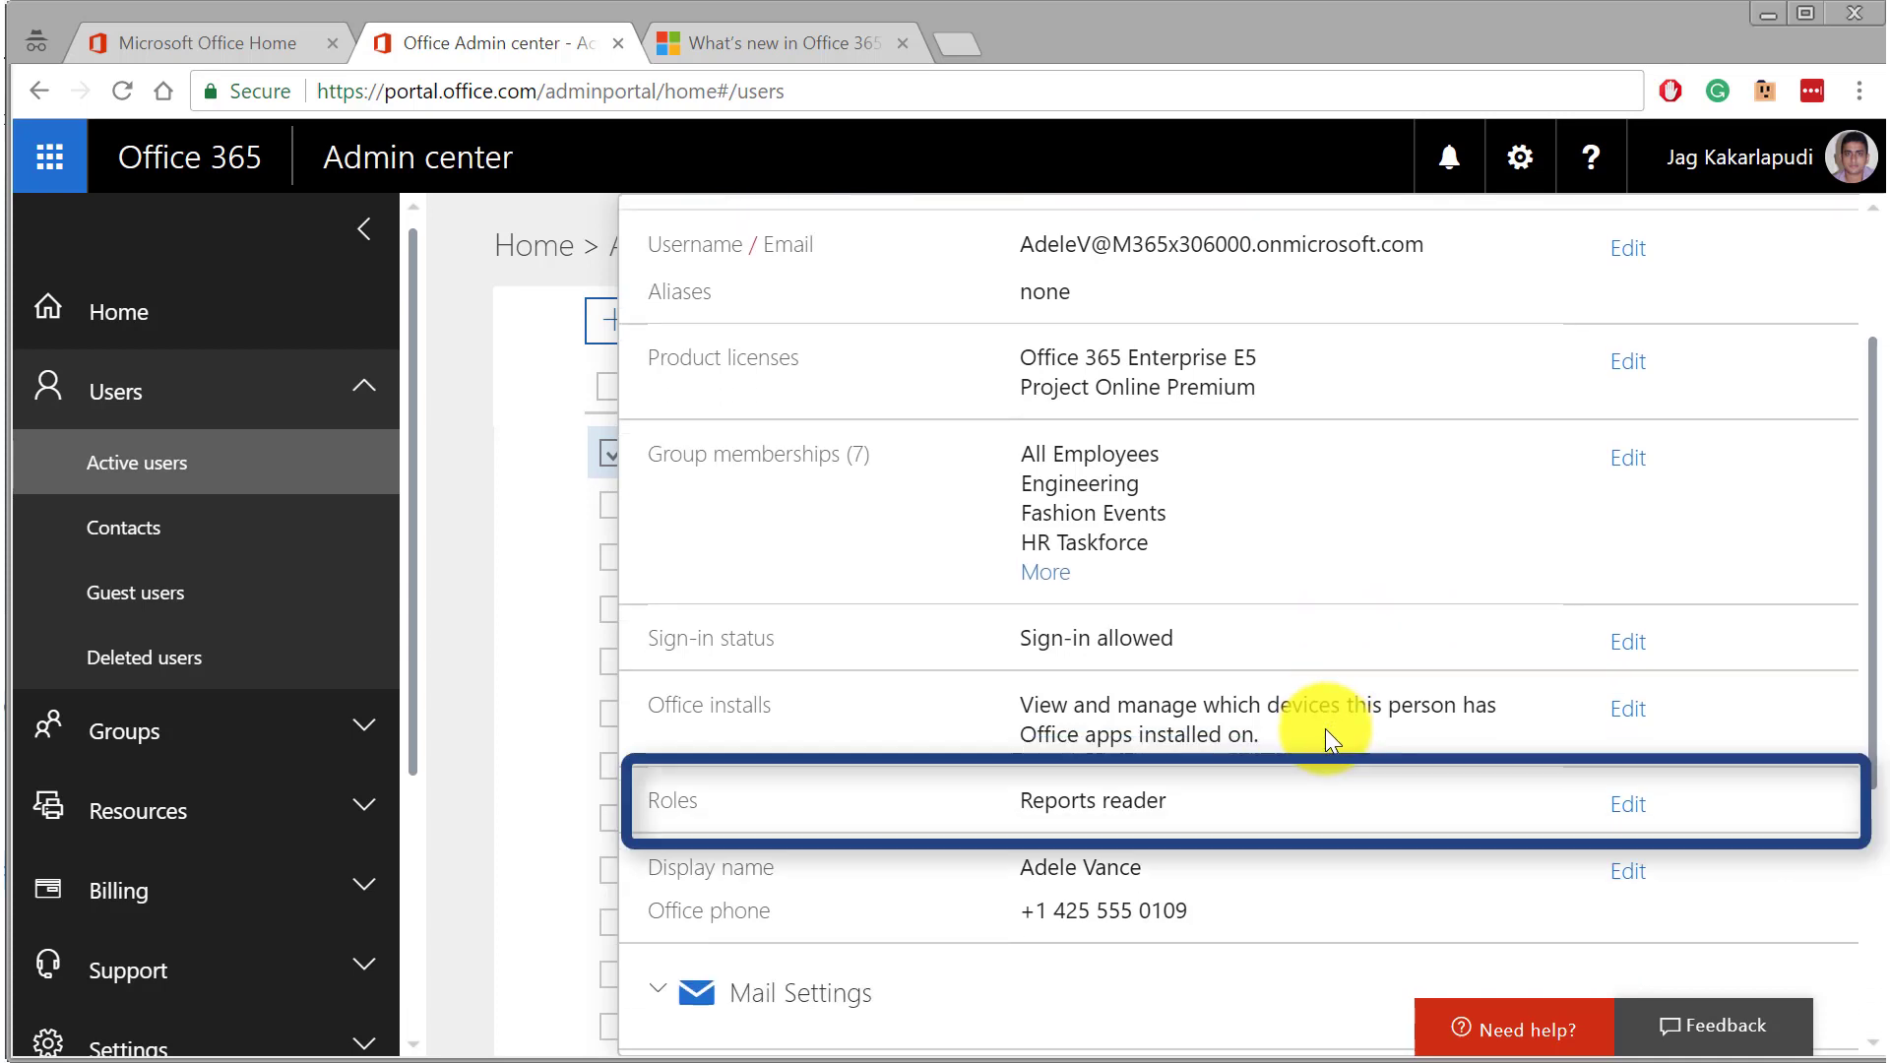
Step: Give the first user the Reports Reader administrator role and save it
{"action": "left_click", "coordinate": [1625, 813]}
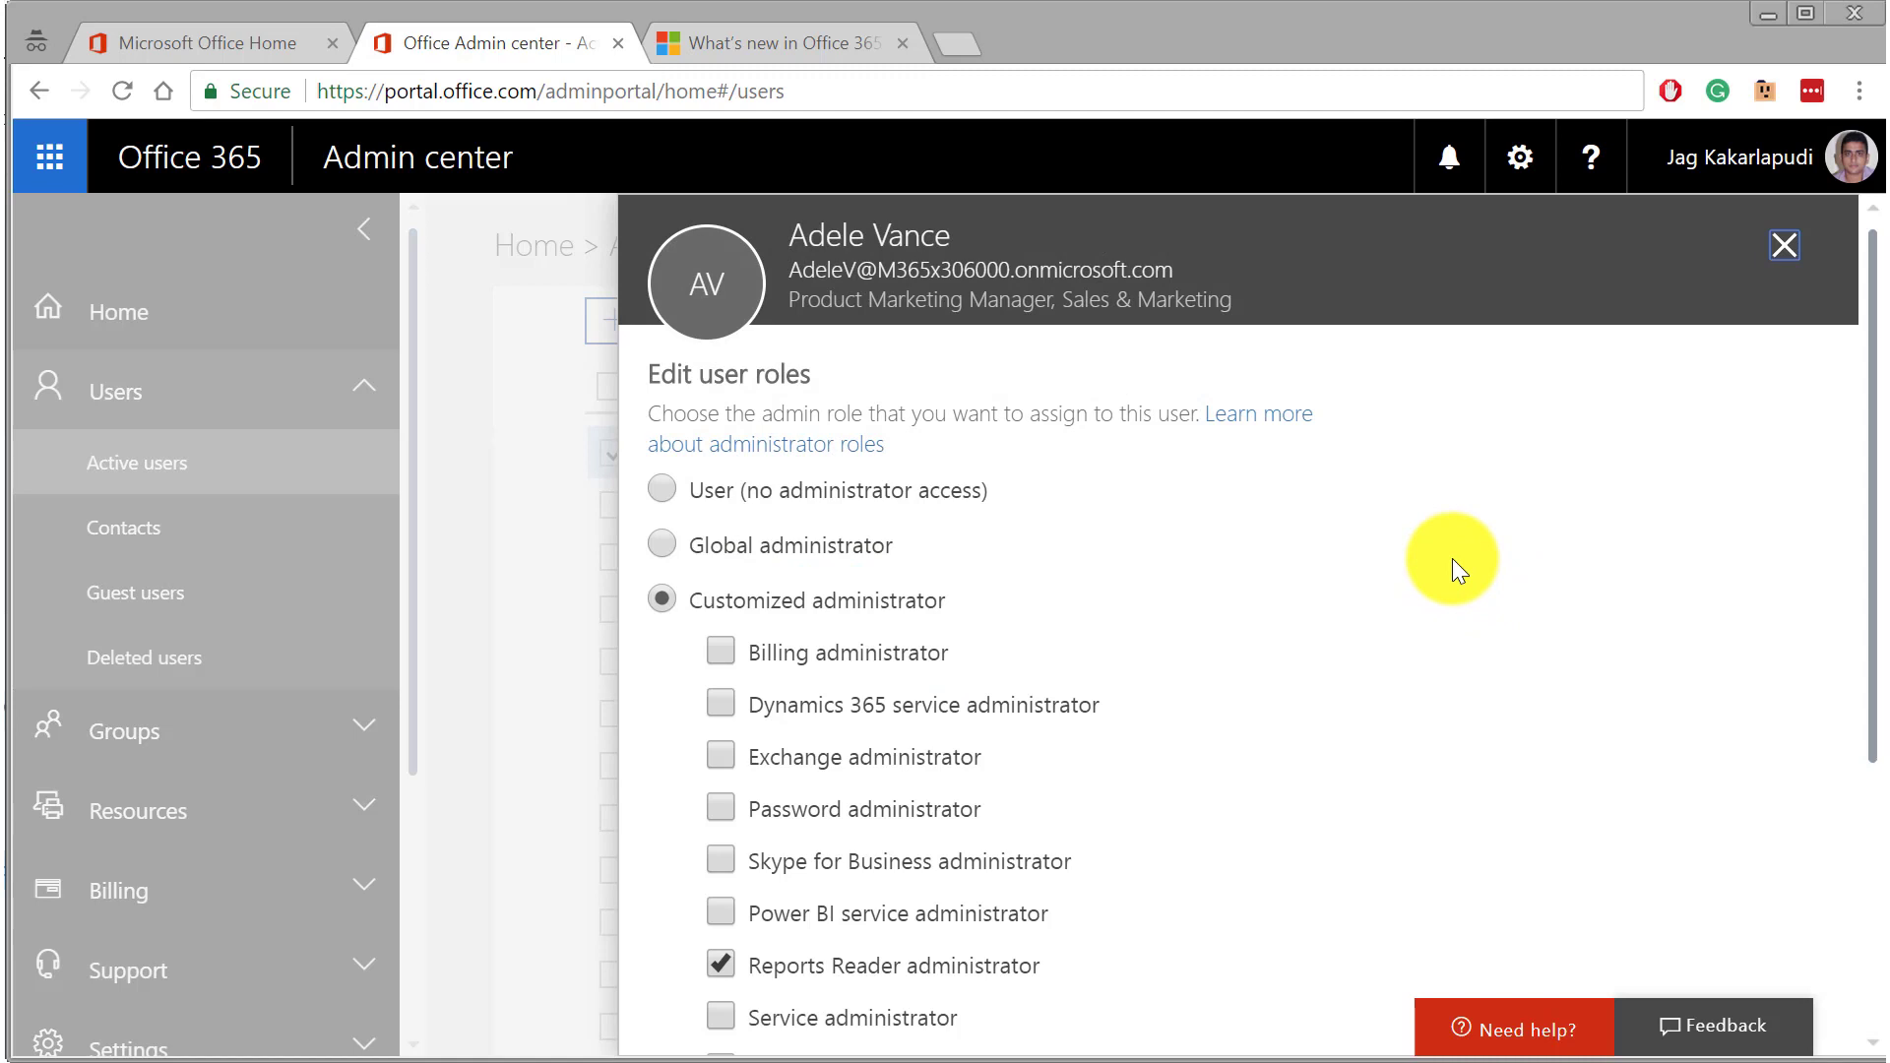
{"action": "scroll", "coordinate": [1451, 558], "scroll_direction": "down", "scroll_amount": 1}
{"action": "scroll", "coordinate": [1453, 558], "scroll_direction": "up", "scroll_amount": 1}
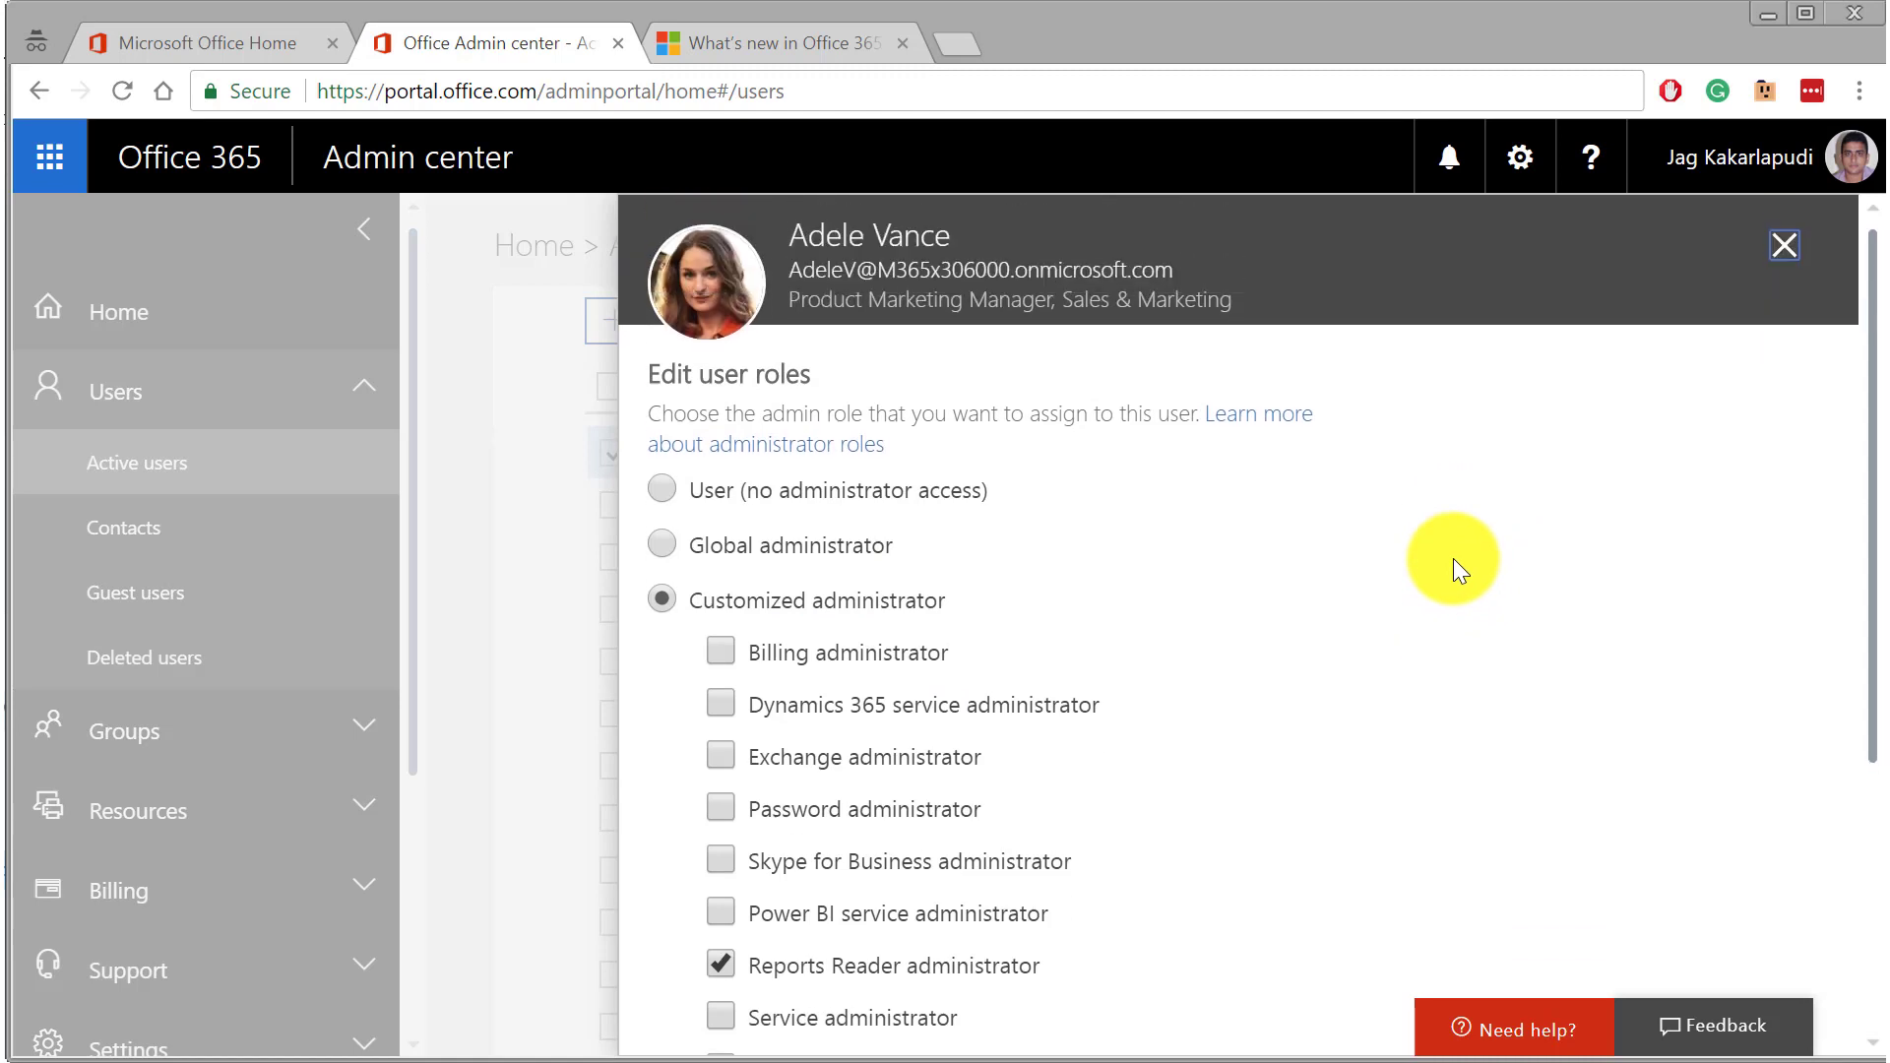
{"action": "scroll", "coordinate": [921, 679], "scroll_direction": "down", "scroll_amount": 1}
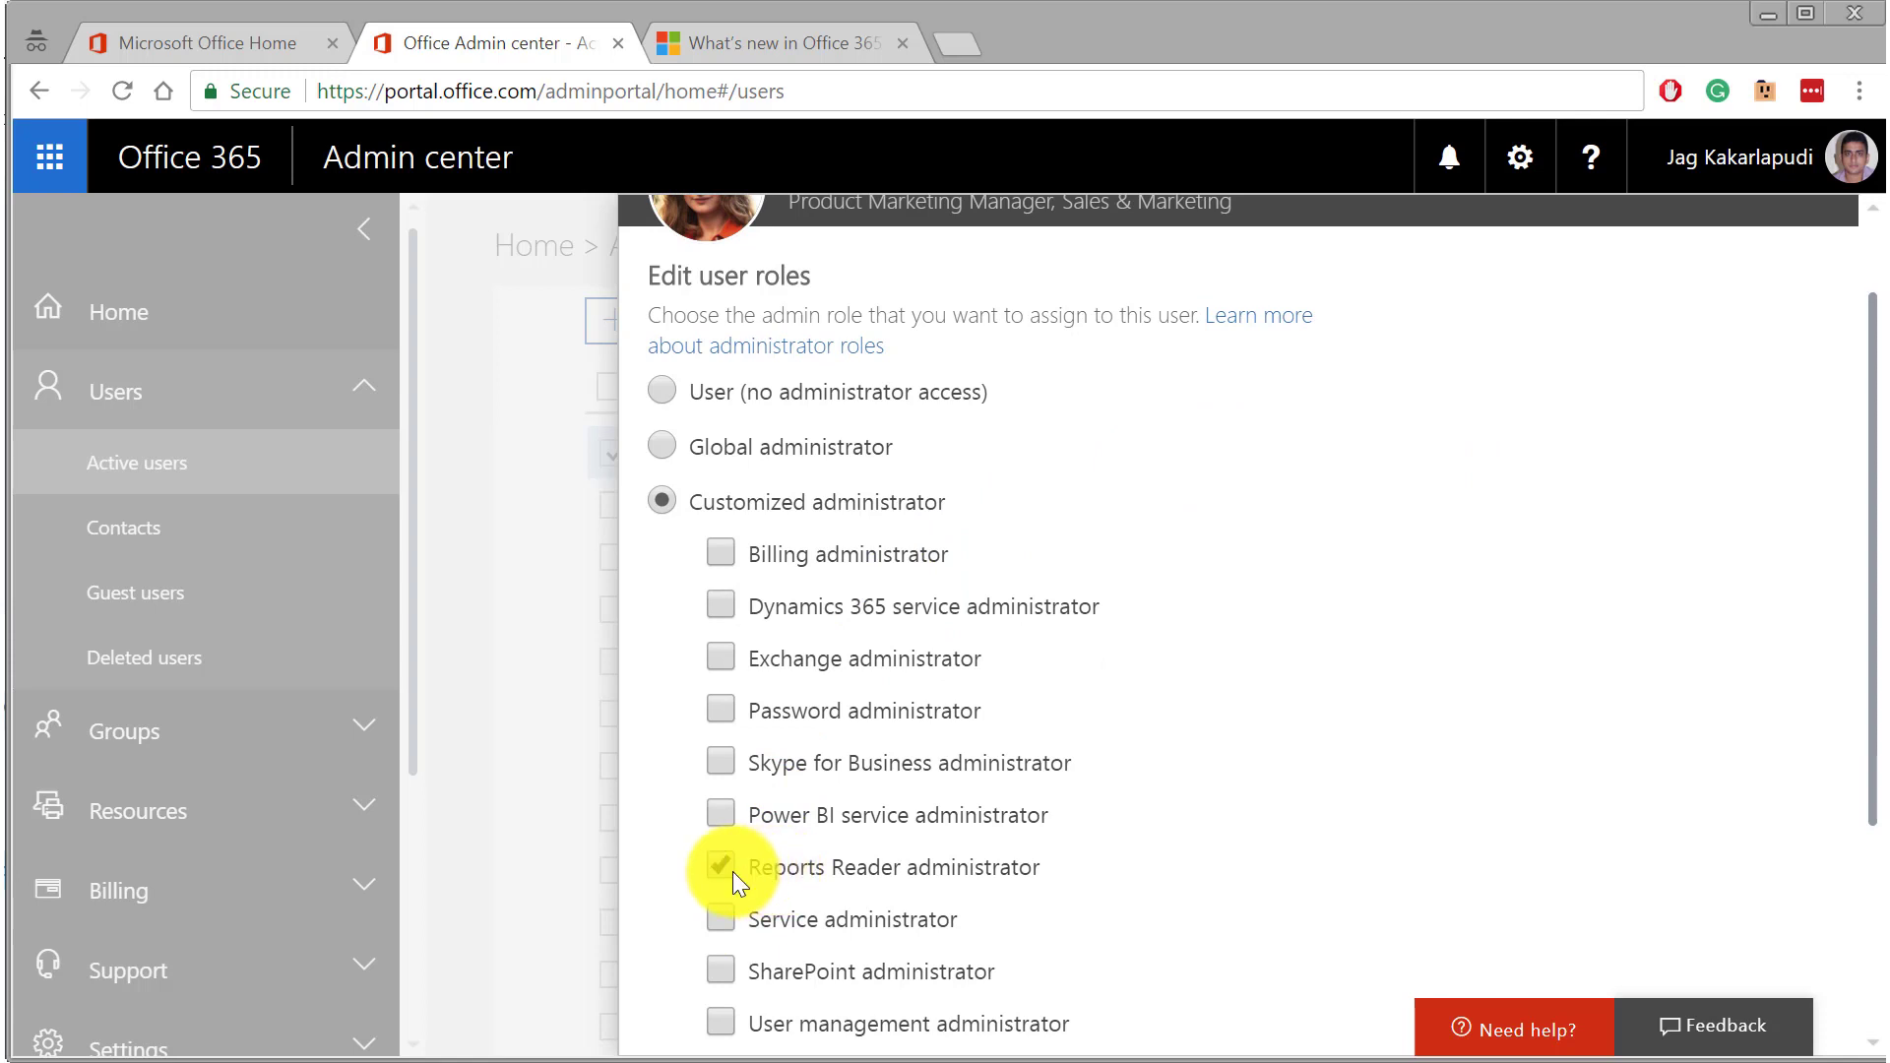
{"action": "left_click", "coordinate": [720, 867]}
{"action": "scroll", "coordinate": [1434, 725], "scroll_direction": "down", "scroll_amount": 3}
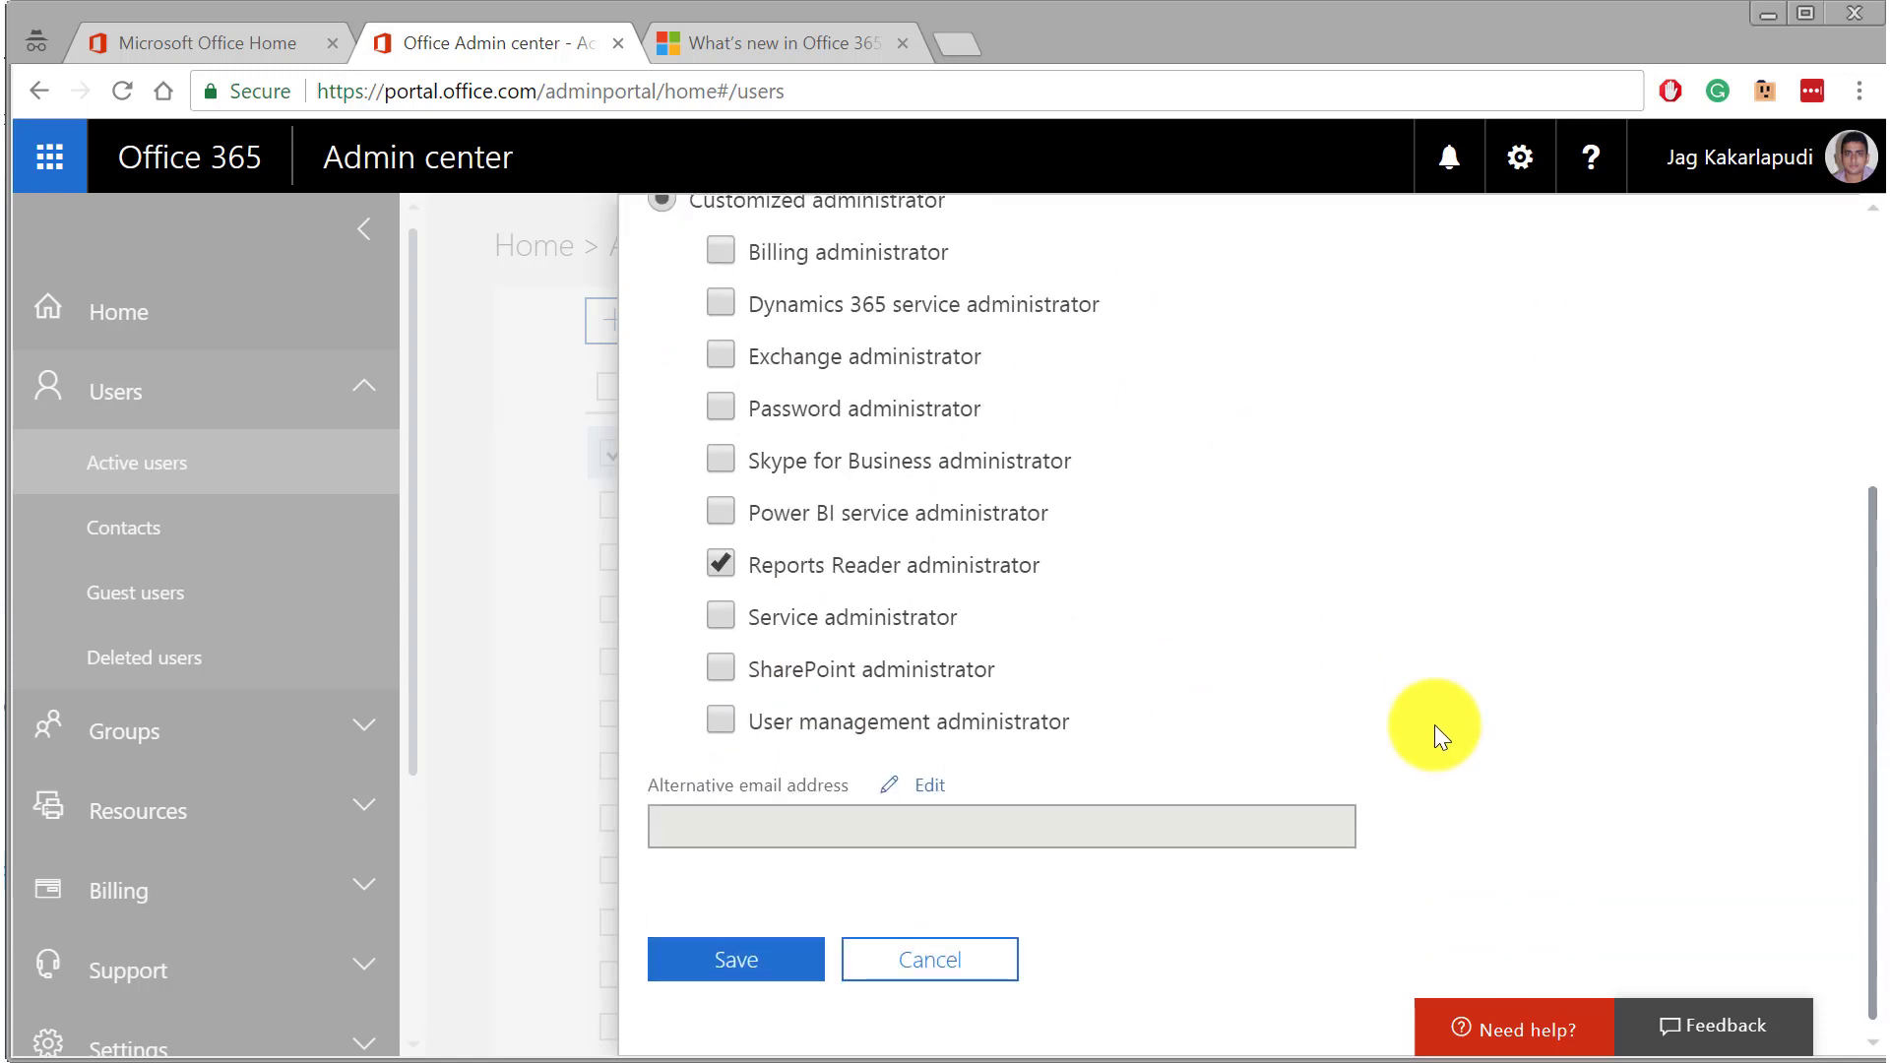
{"action": "left_click", "coordinate": [709, 962]}
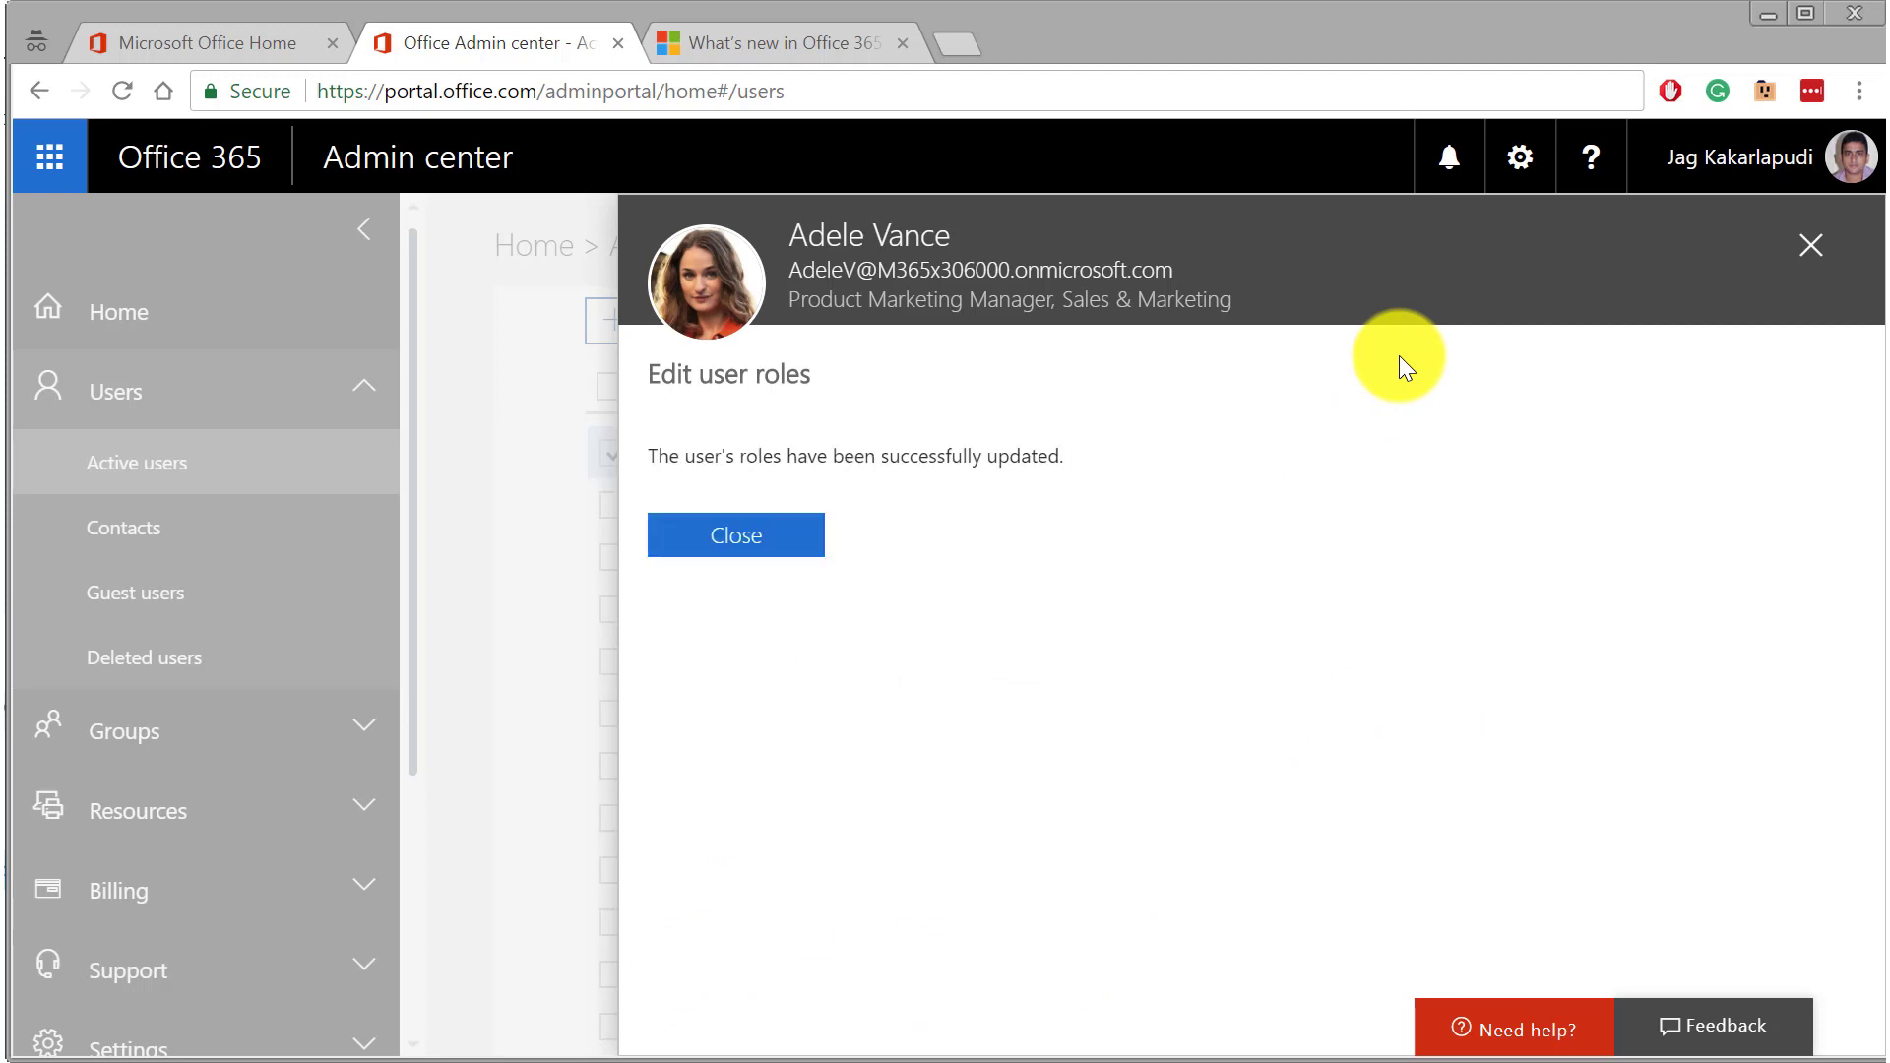
Step: Dismiss the roles-updated confirmation, close the user panel and deselect the user
{"action": "left_click", "coordinate": [771, 533]}
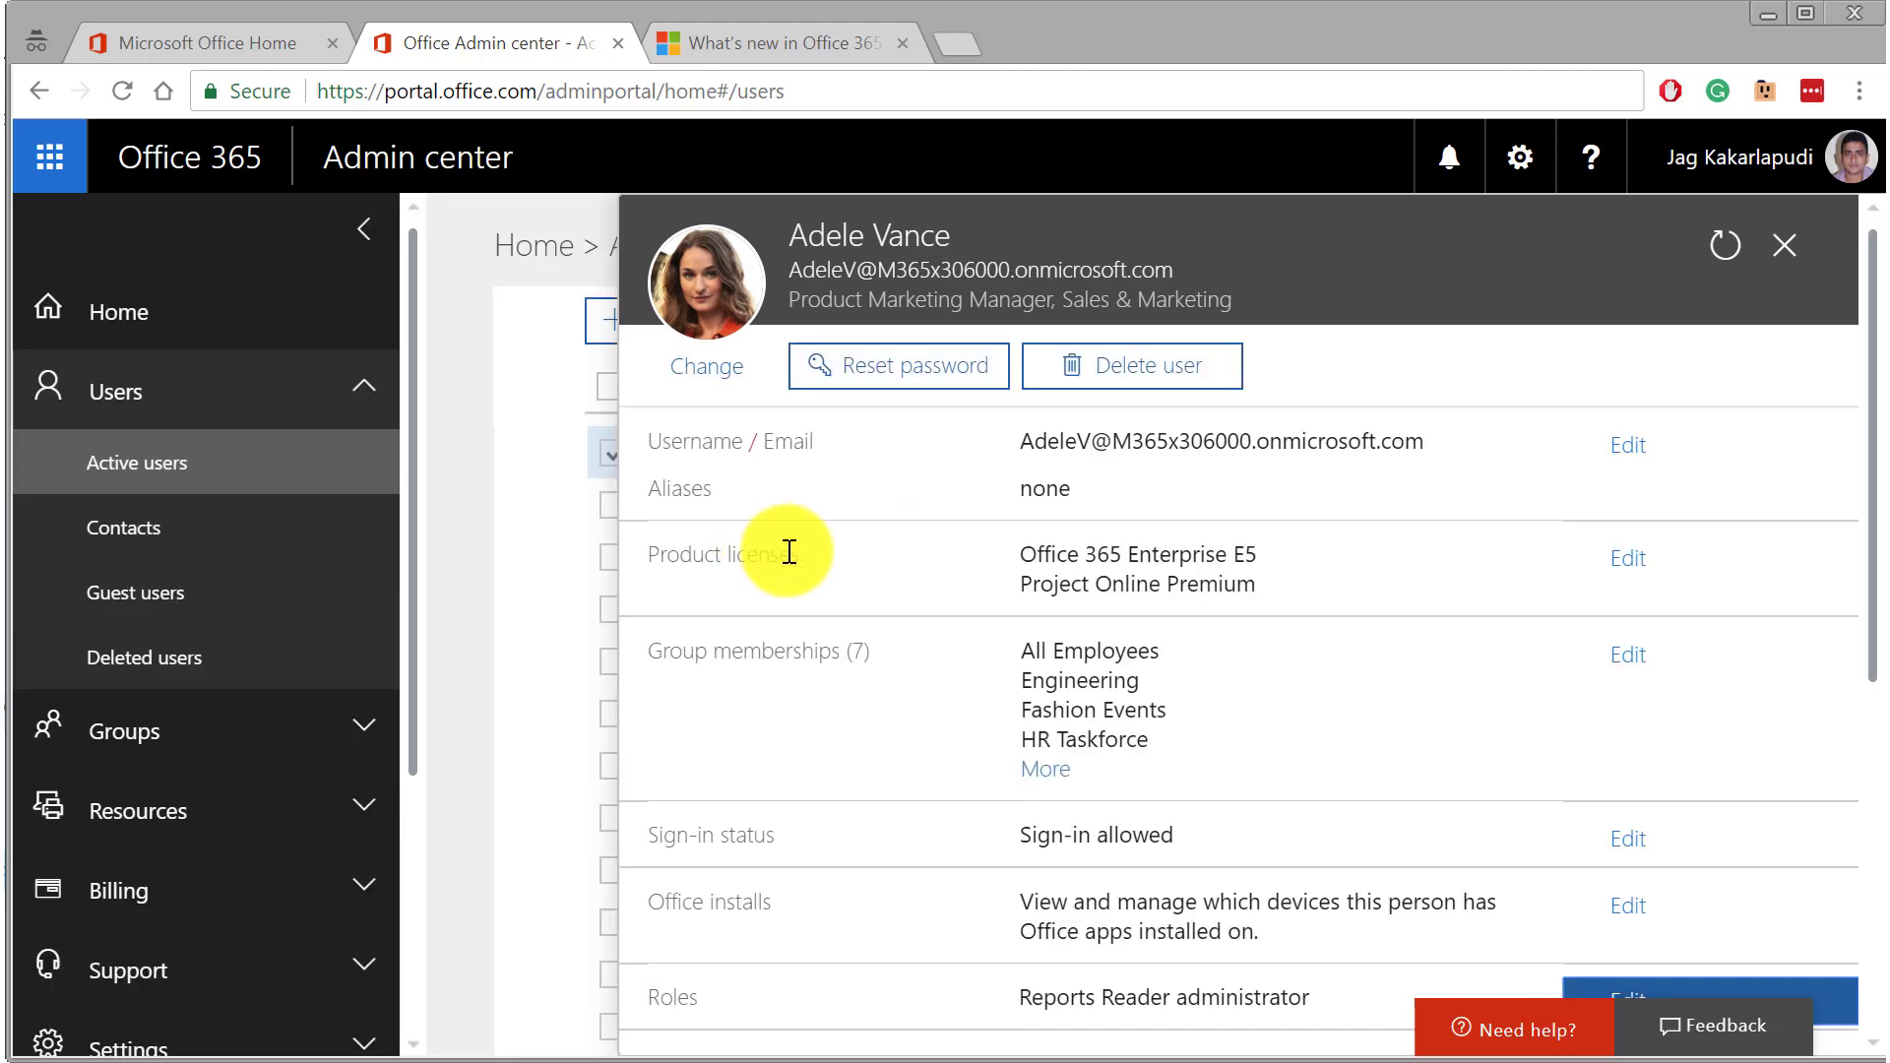
{"action": "left_click", "coordinate": [1784, 245]}
{"action": "left_click", "coordinate": [612, 461]}
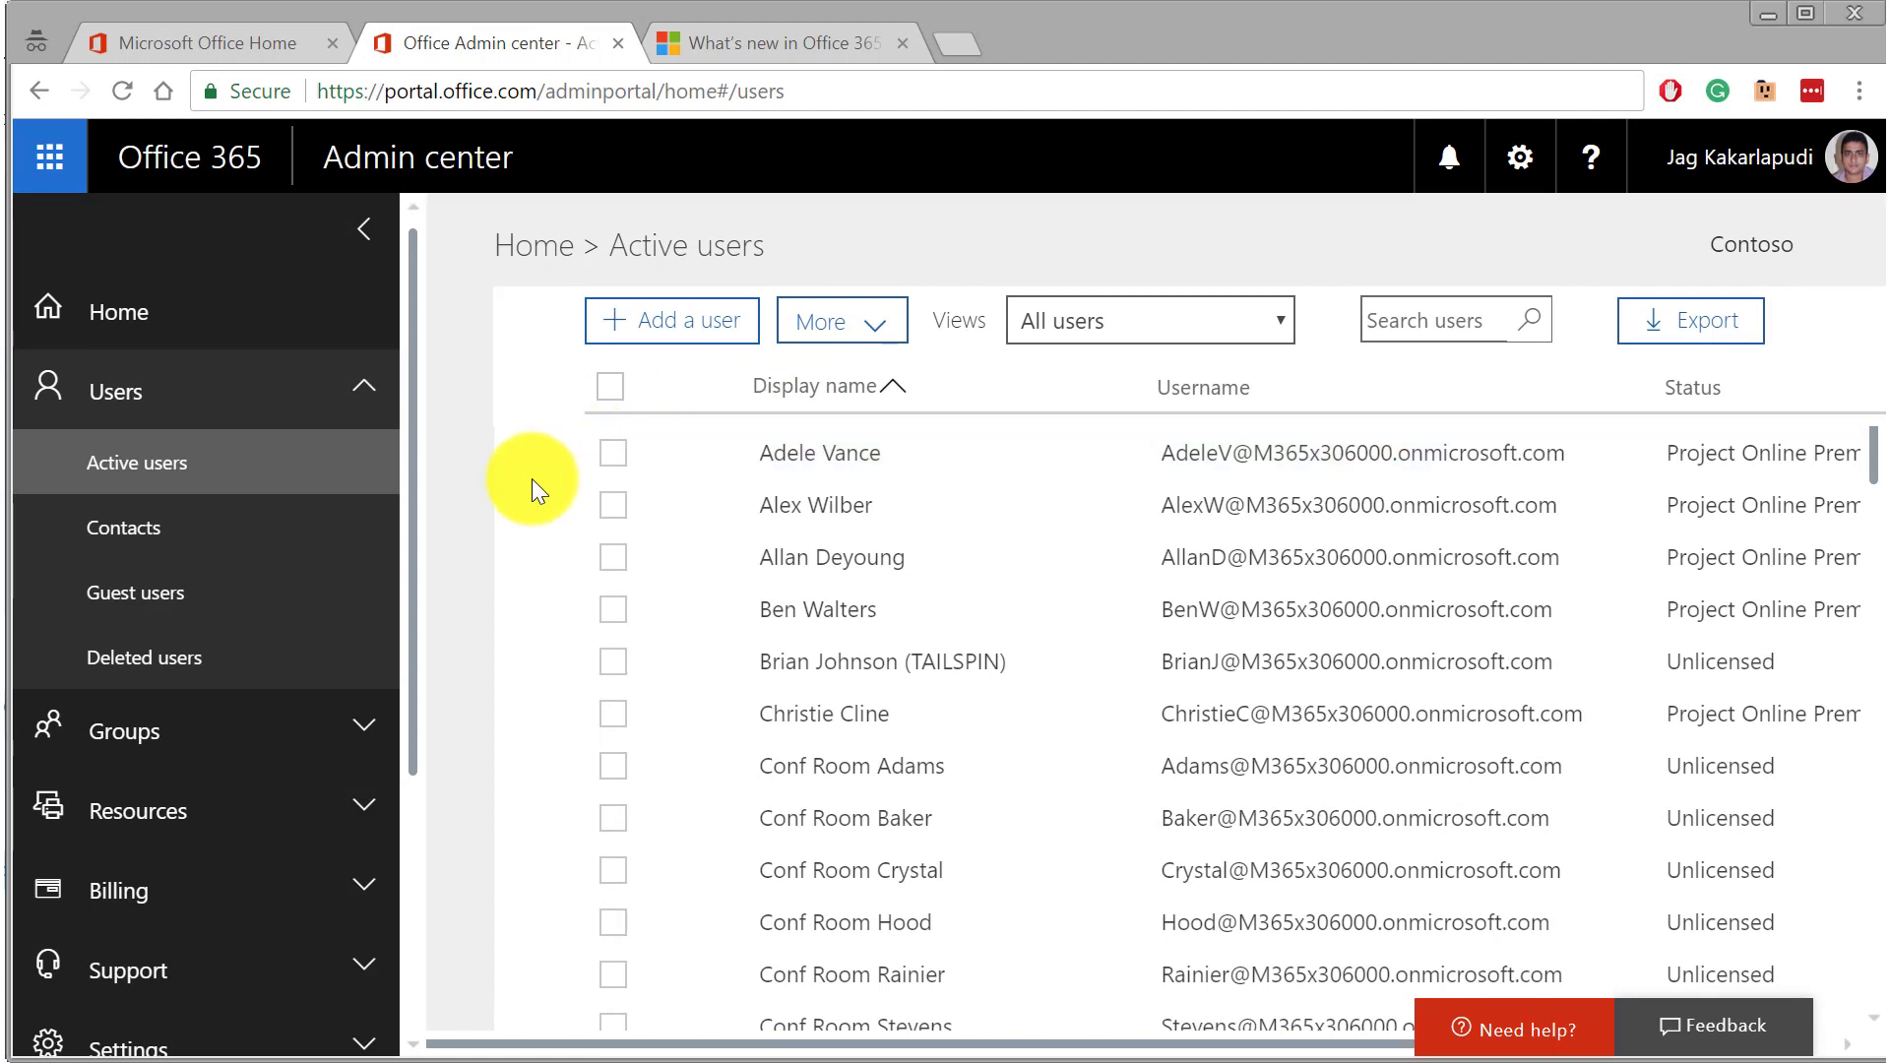
Step: Tick the four users below Conf Room Stevens and open Edit user roles for them
{"action": "scroll", "coordinate": [535, 474], "scroll_direction": "down", "scroll_amount": 3}
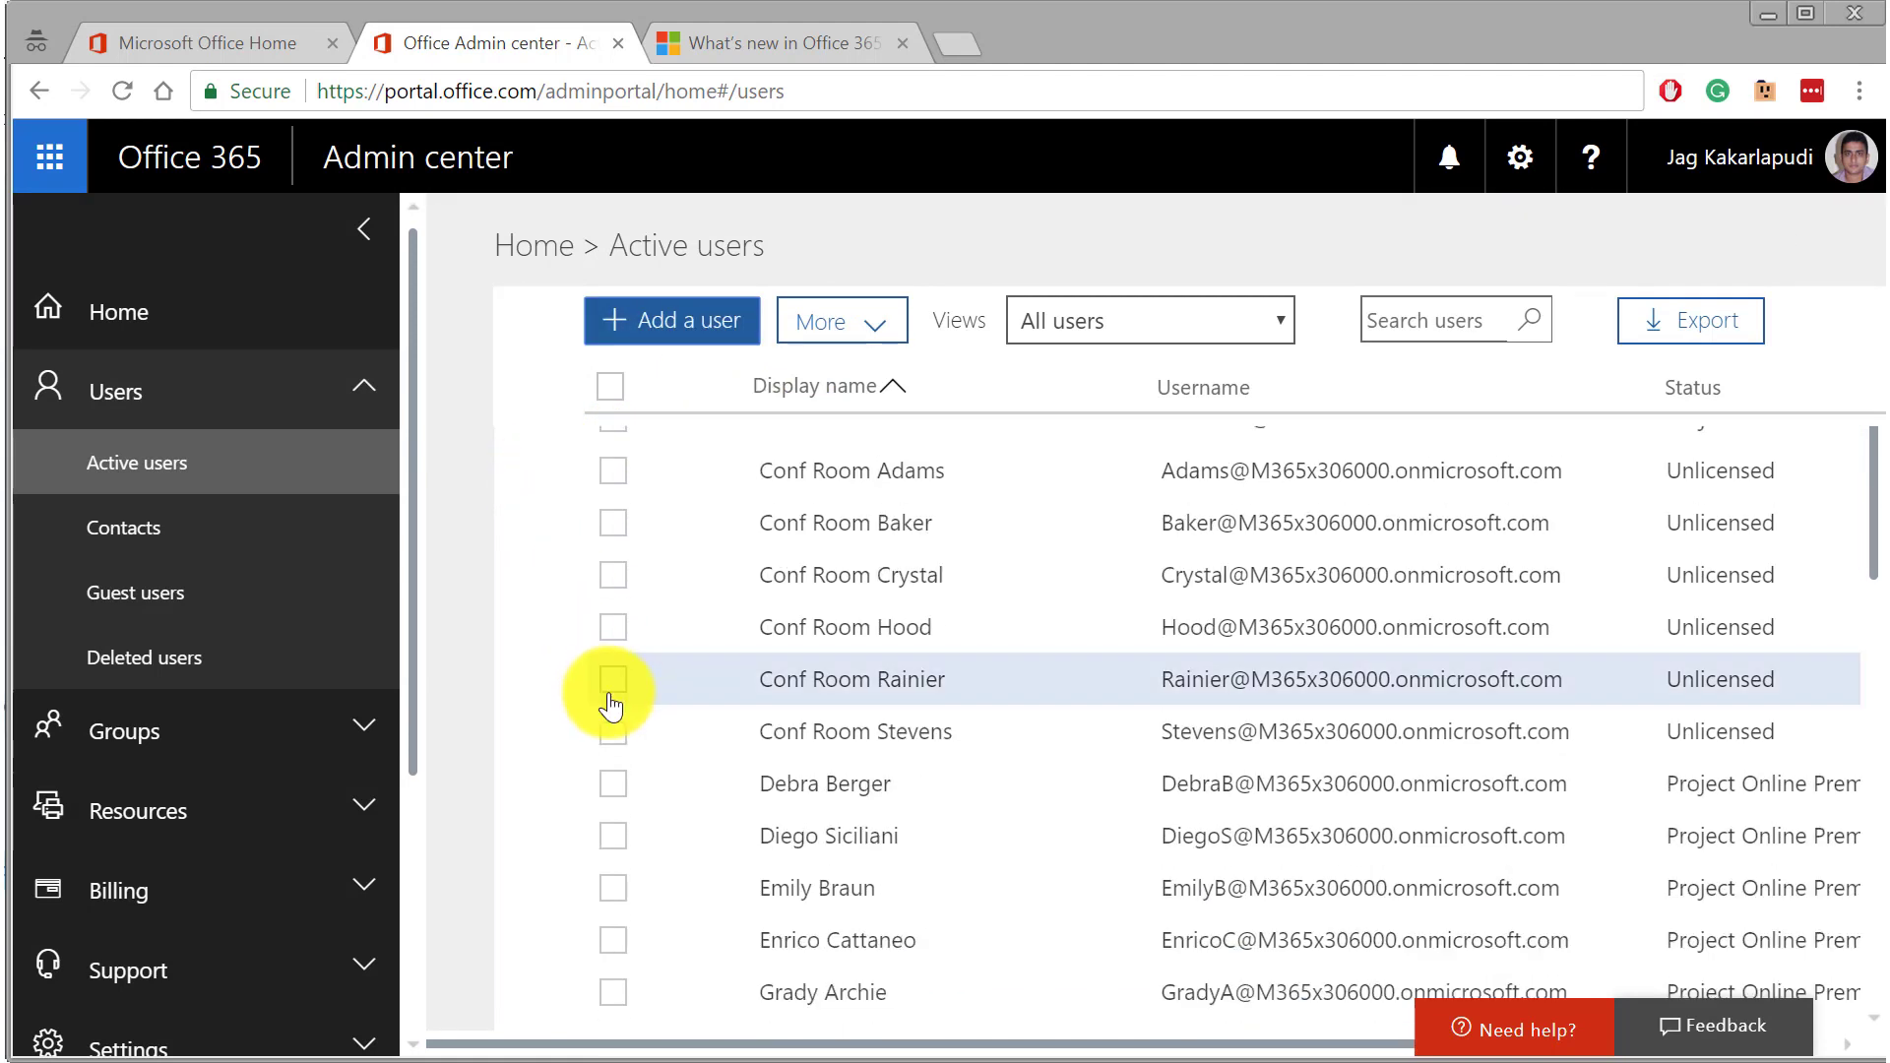
{"action": "left_click", "coordinate": [613, 784]}
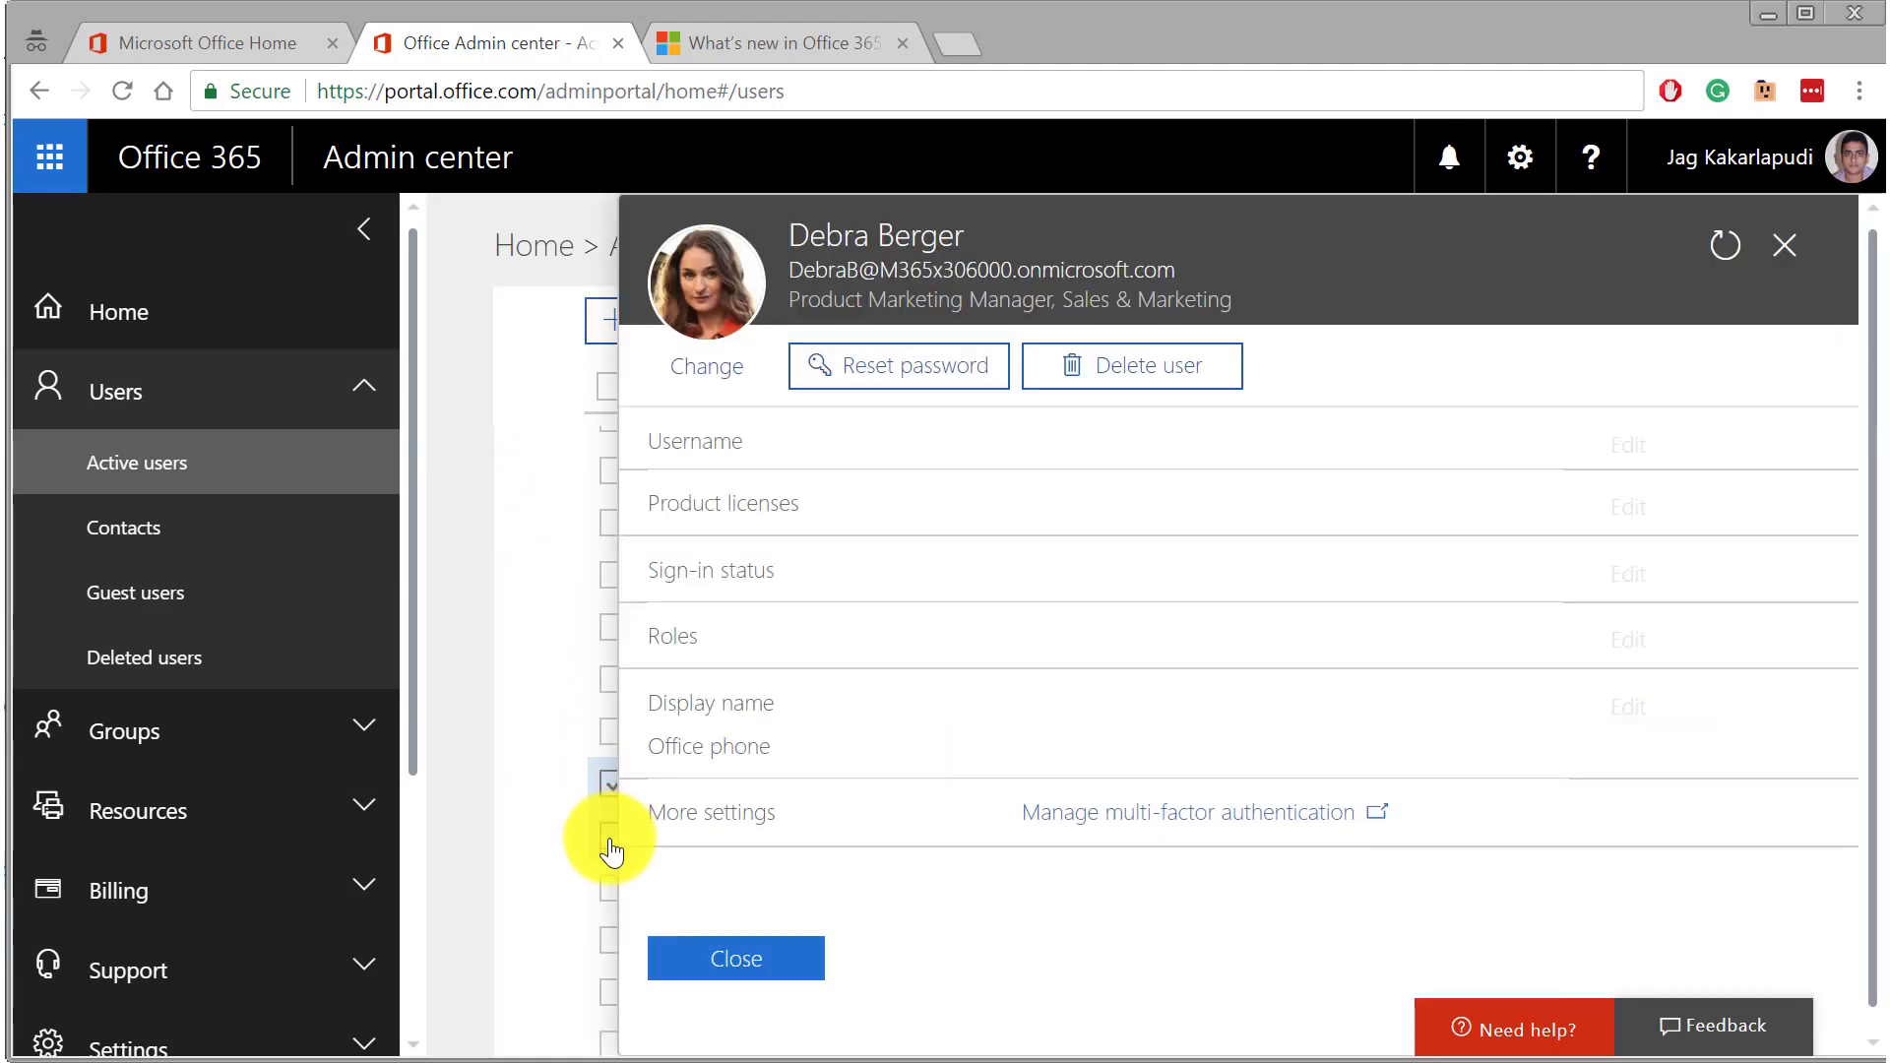
{"action": "left_click", "coordinate": [1777, 265]}
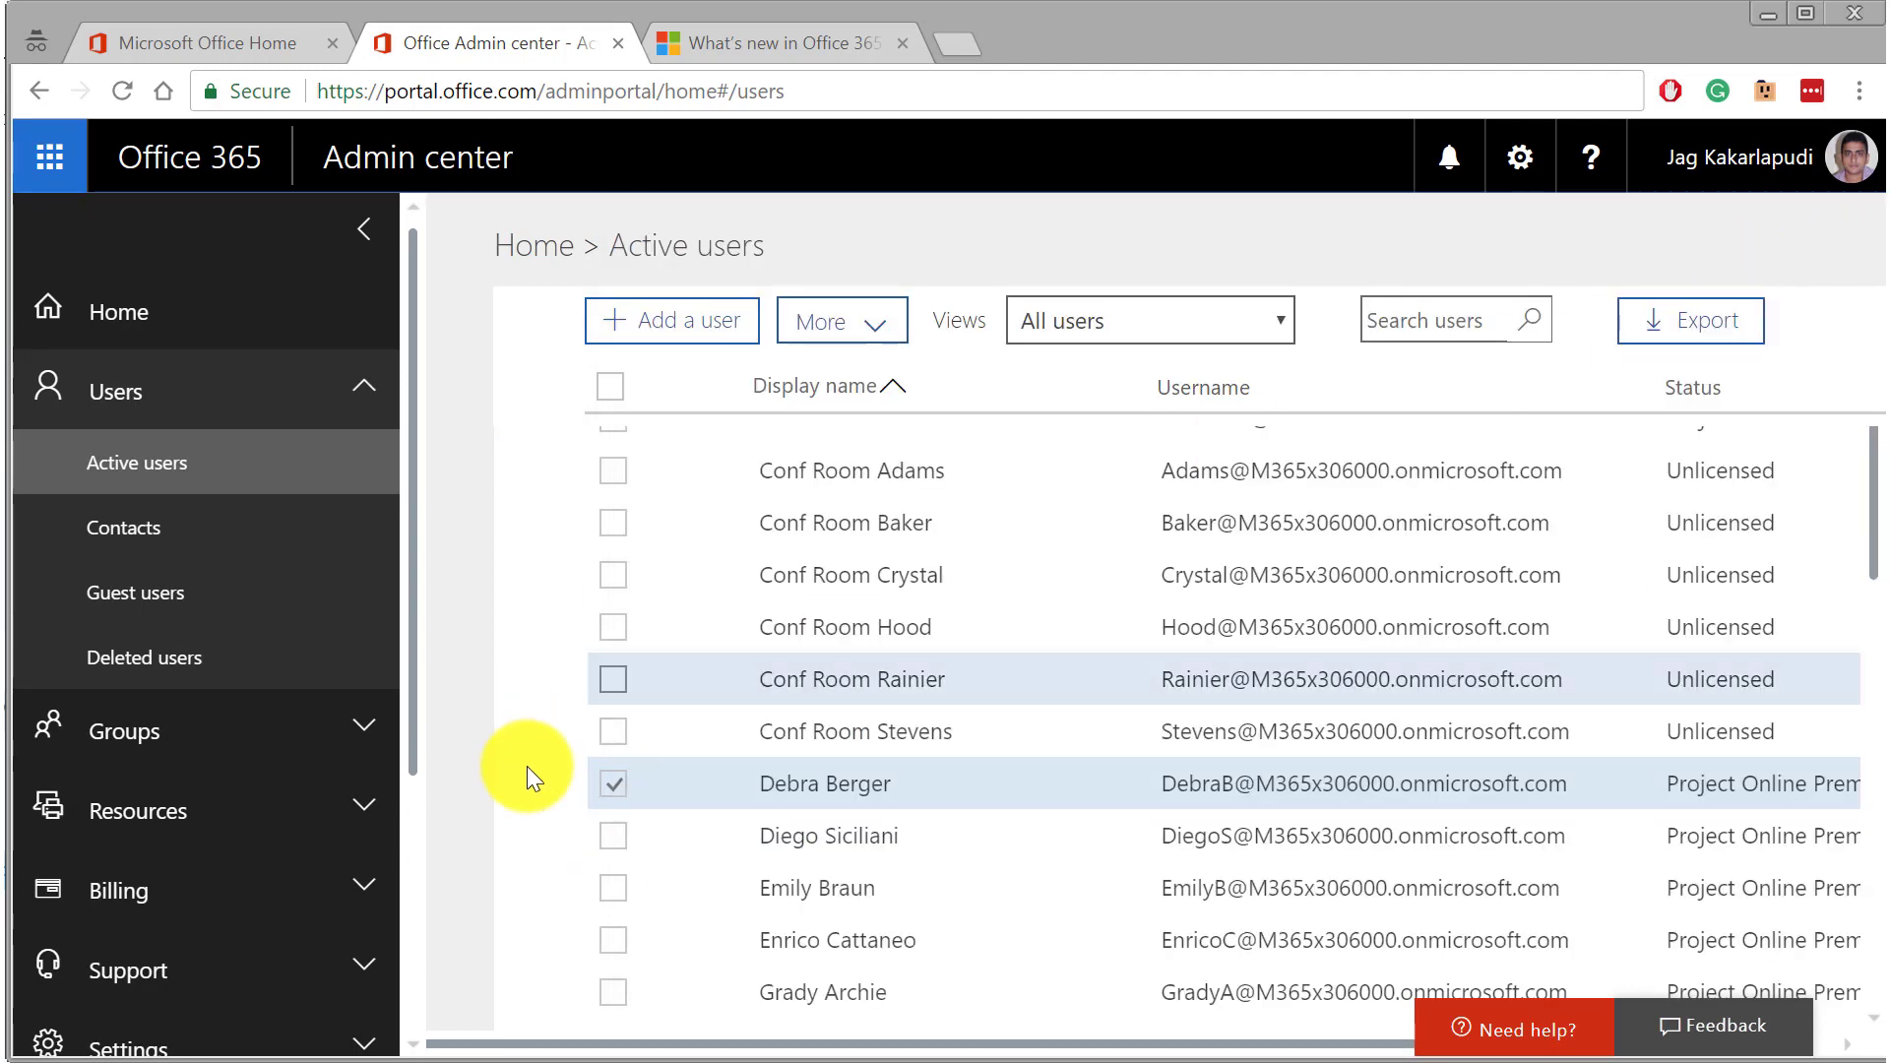
{"action": "left_click", "coordinate": [613, 836]}
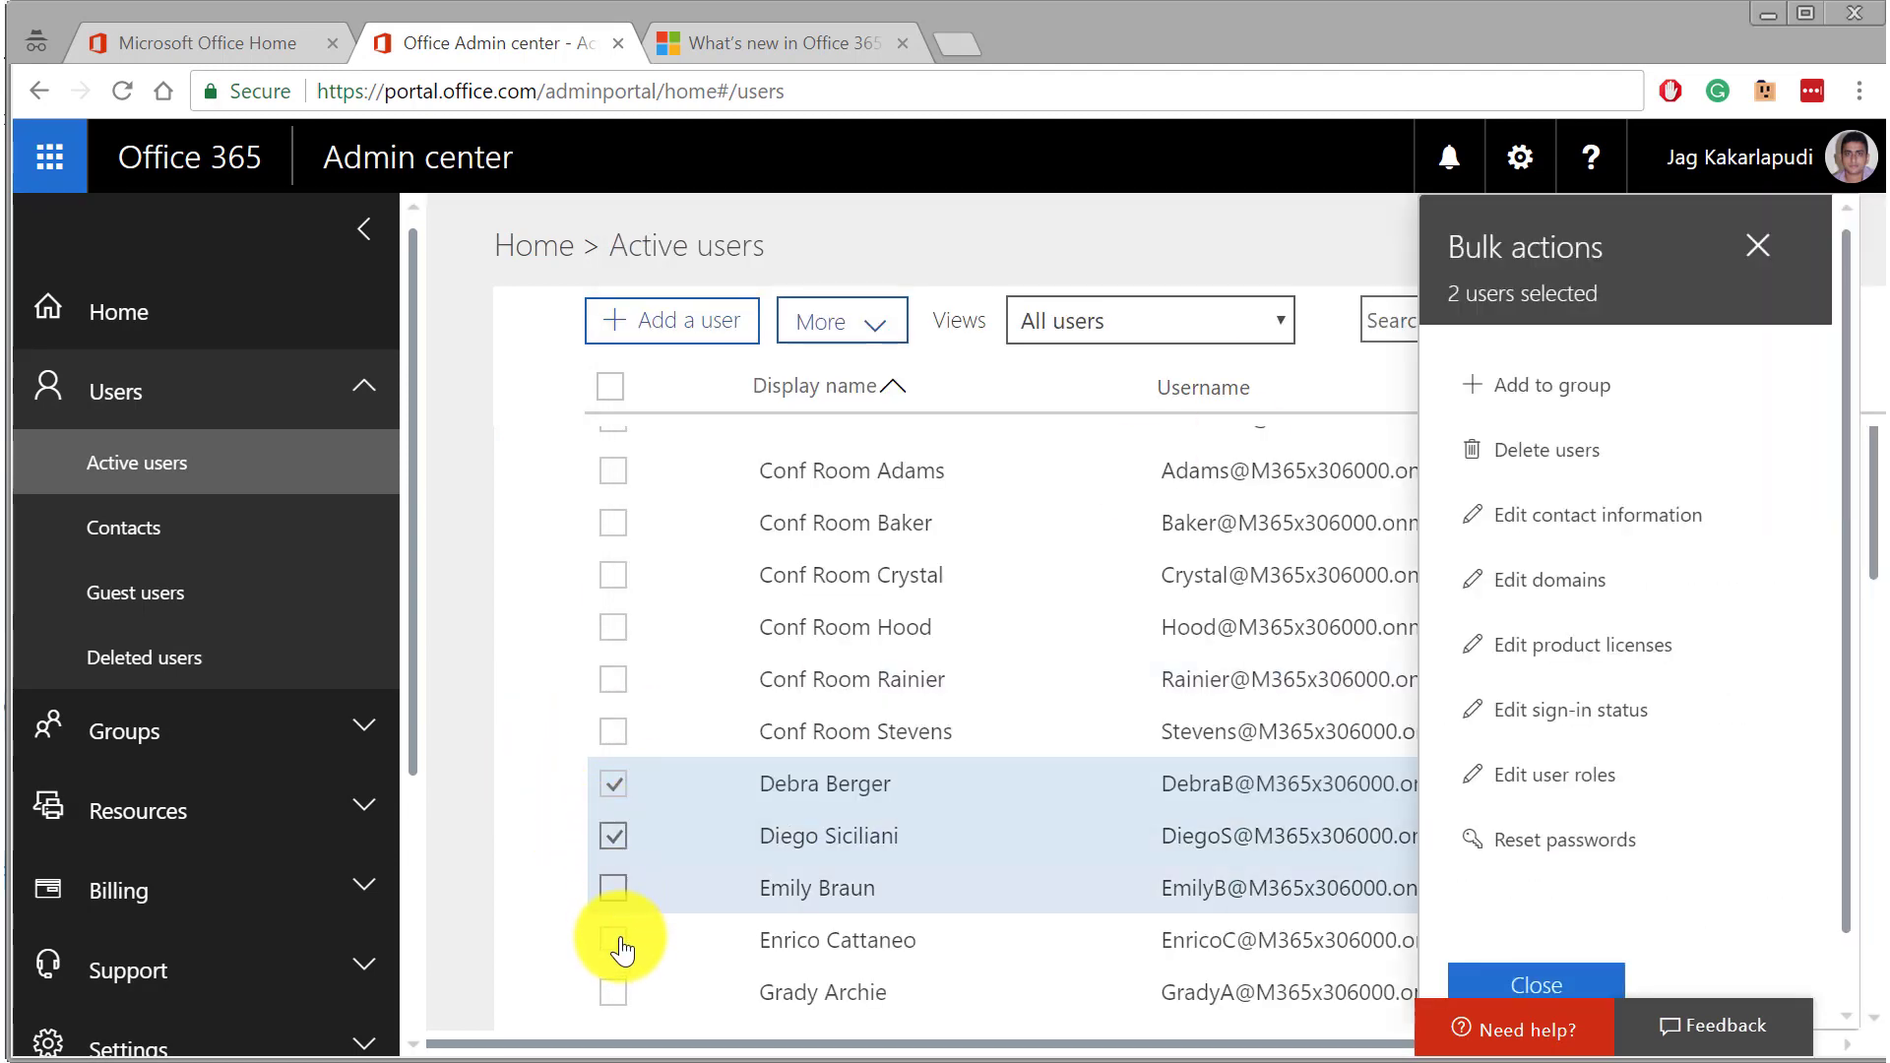
{"action": "left_click", "coordinate": [614, 891]}
{"action": "left_click", "coordinate": [613, 941]}
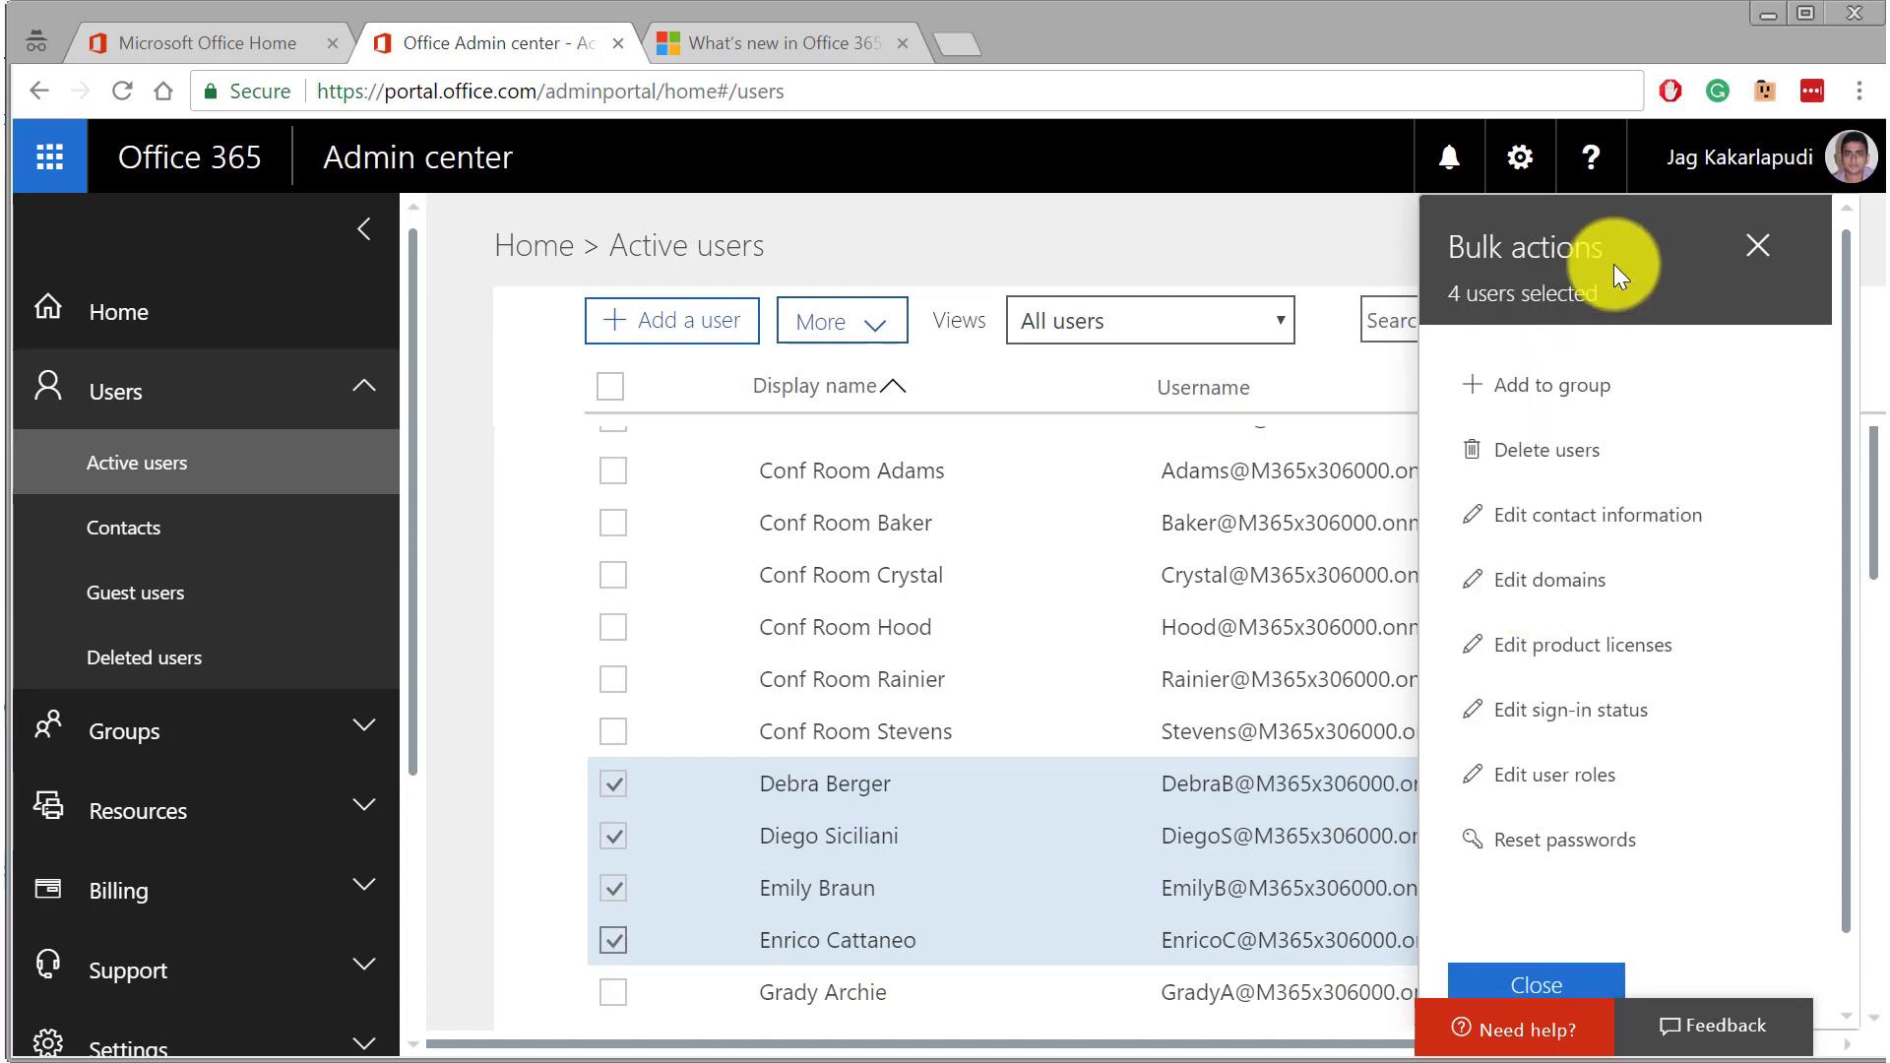
{"action": "left_click", "coordinate": [1569, 796]}
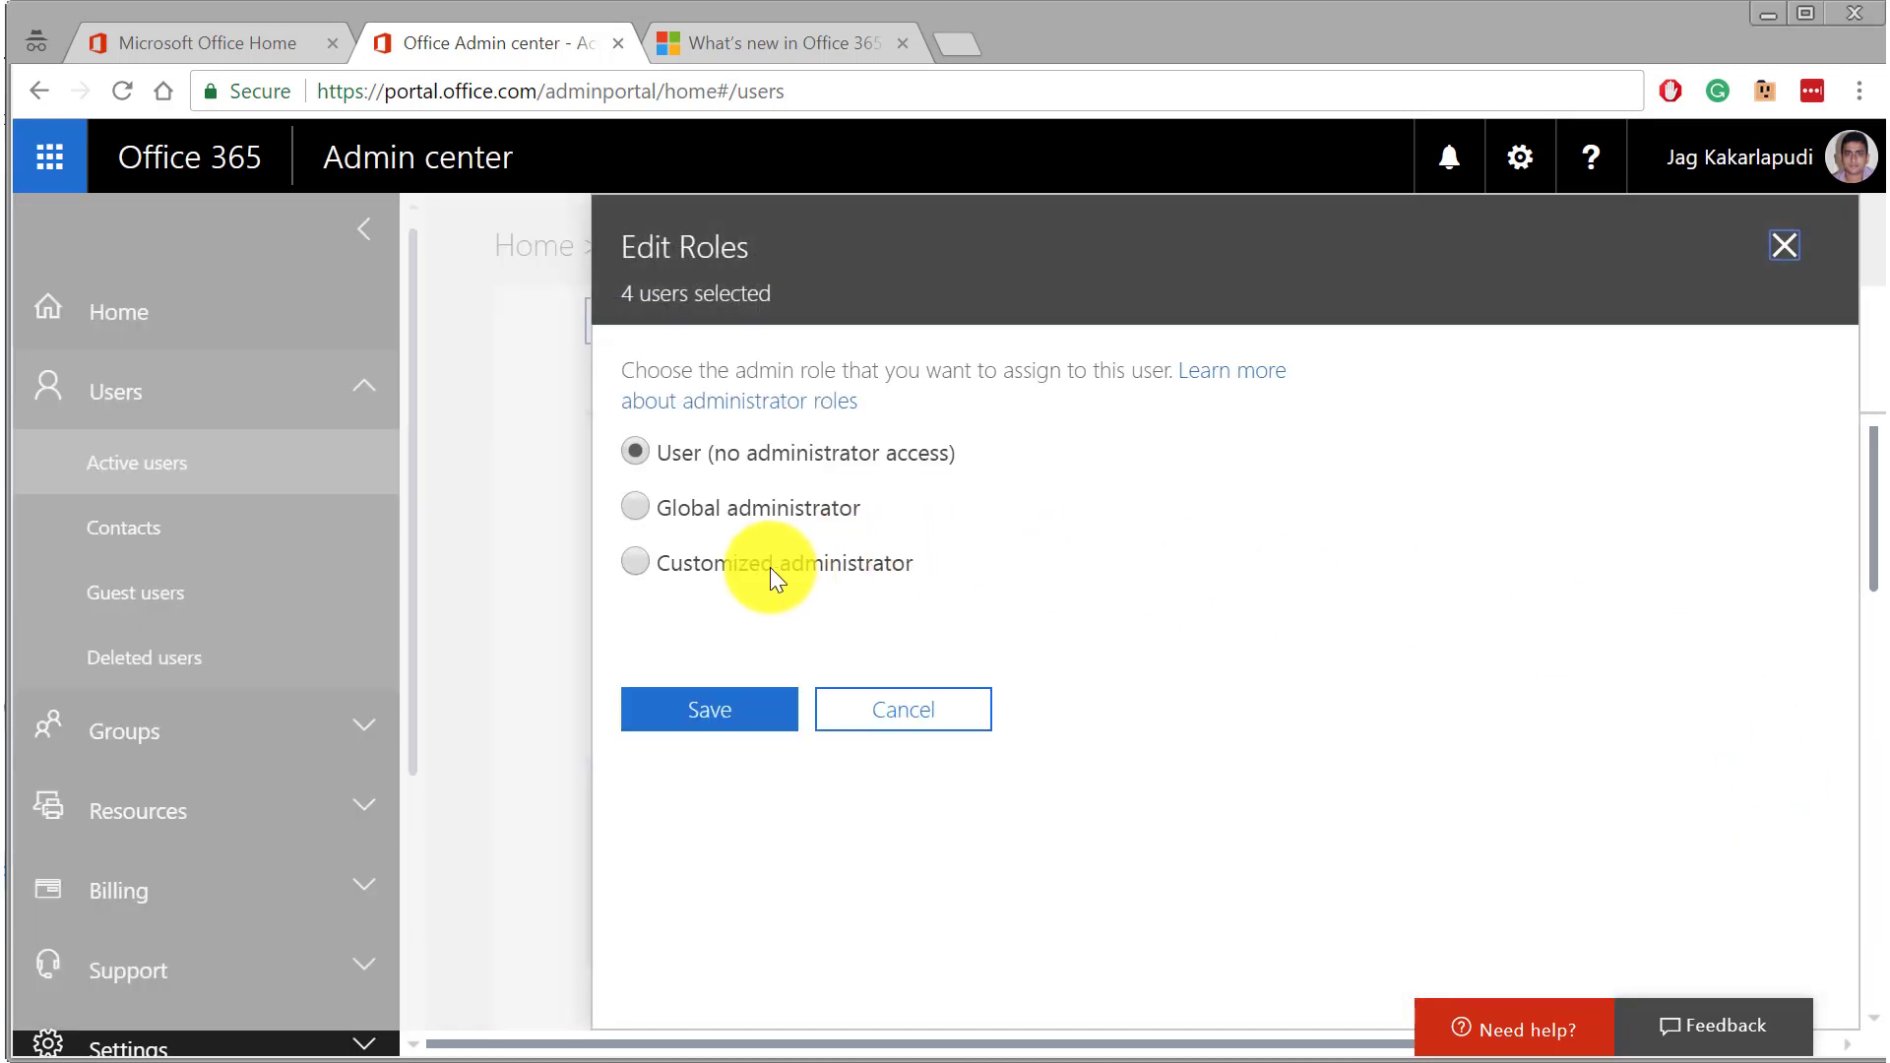
Step: Grant all four users the Reports reader role as Customized administrator, save, and close the panels
{"action": "left_click", "coordinate": [633, 561]}
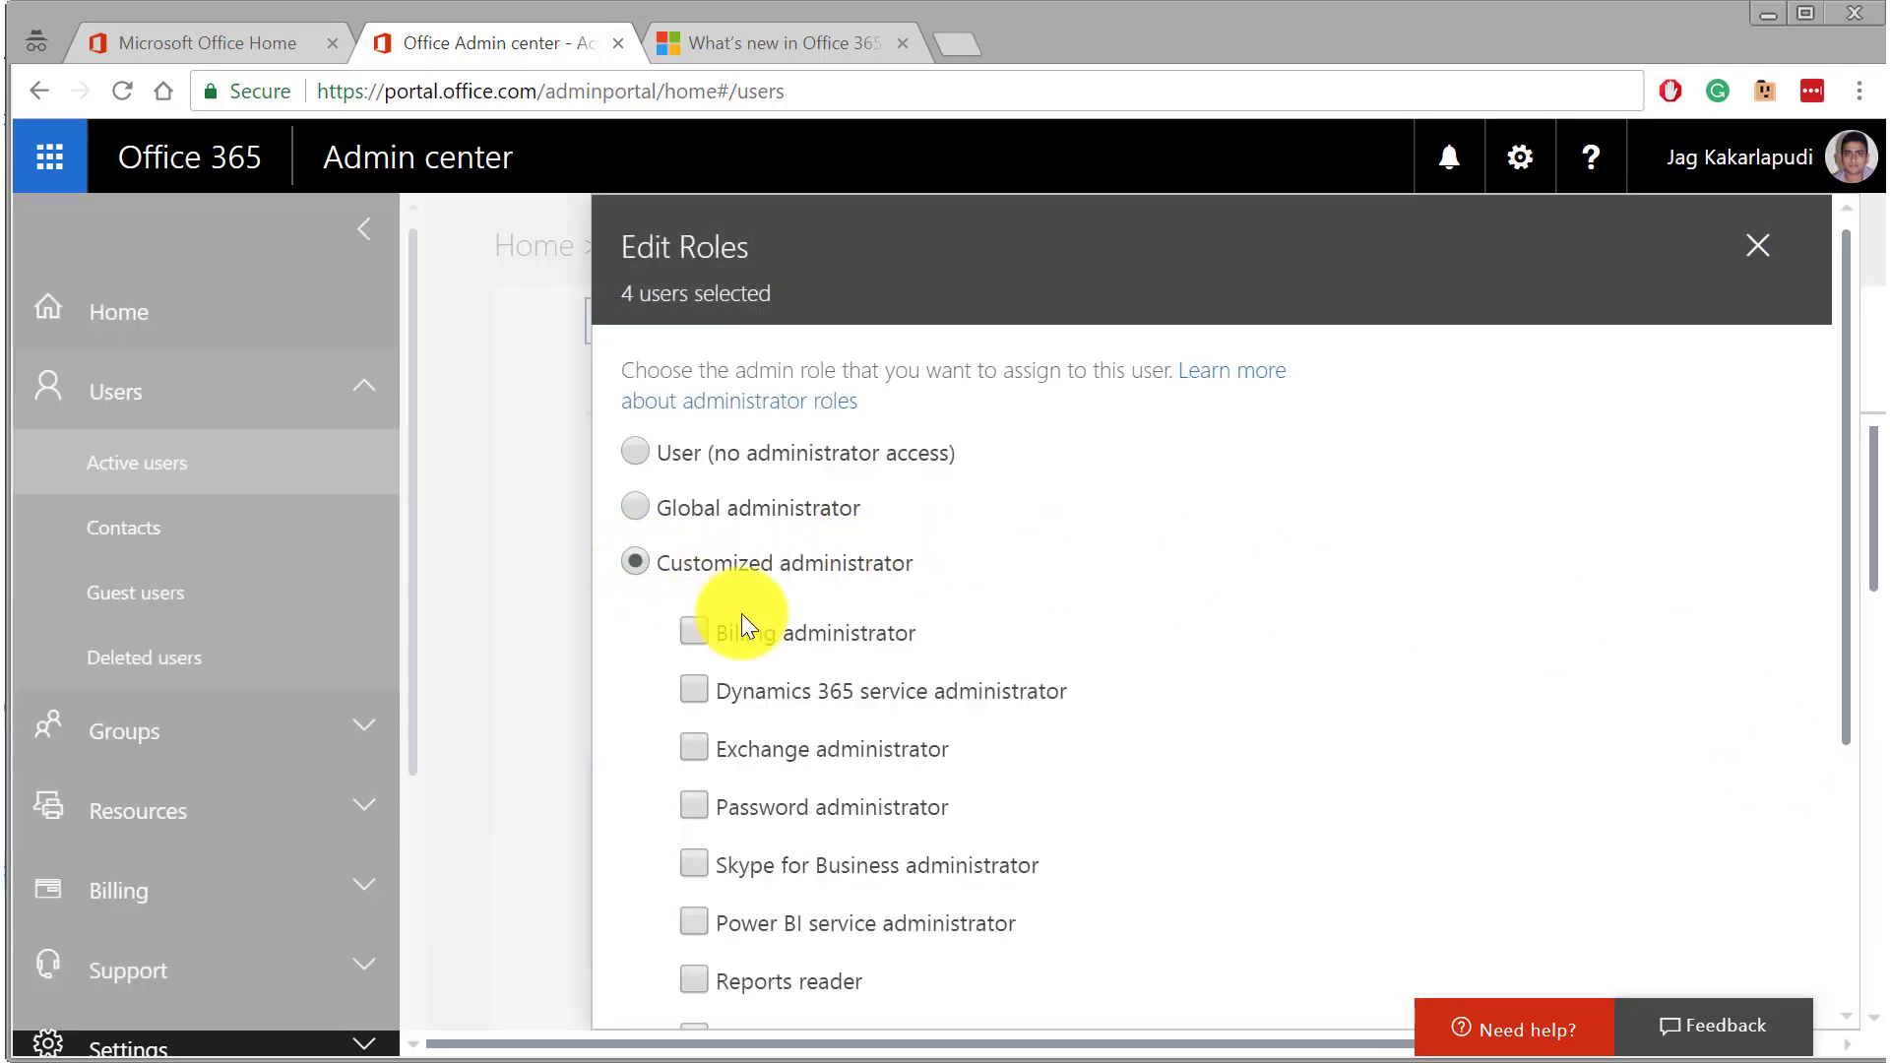
{"action": "scroll", "coordinate": [923, 683], "scroll_direction": "down", "scroll_amount": 3}
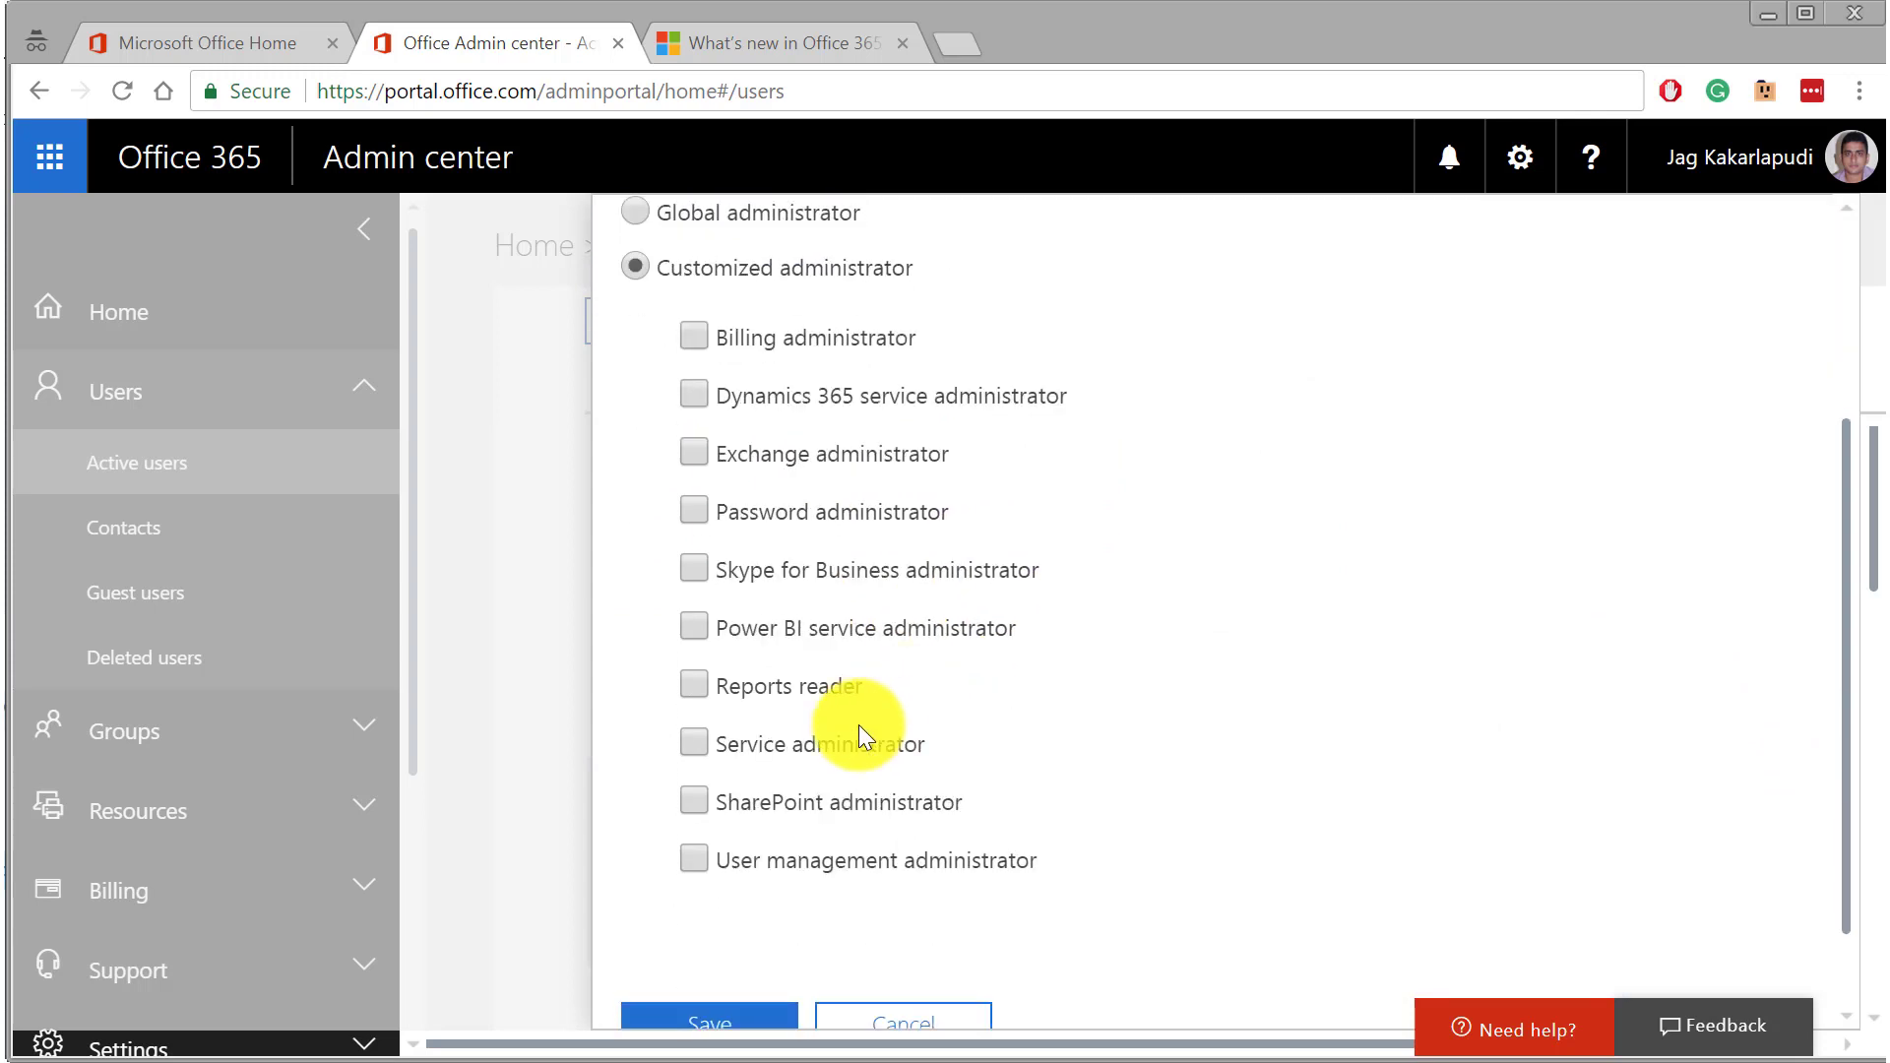
{"action": "left_click", "coordinate": [694, 687]}
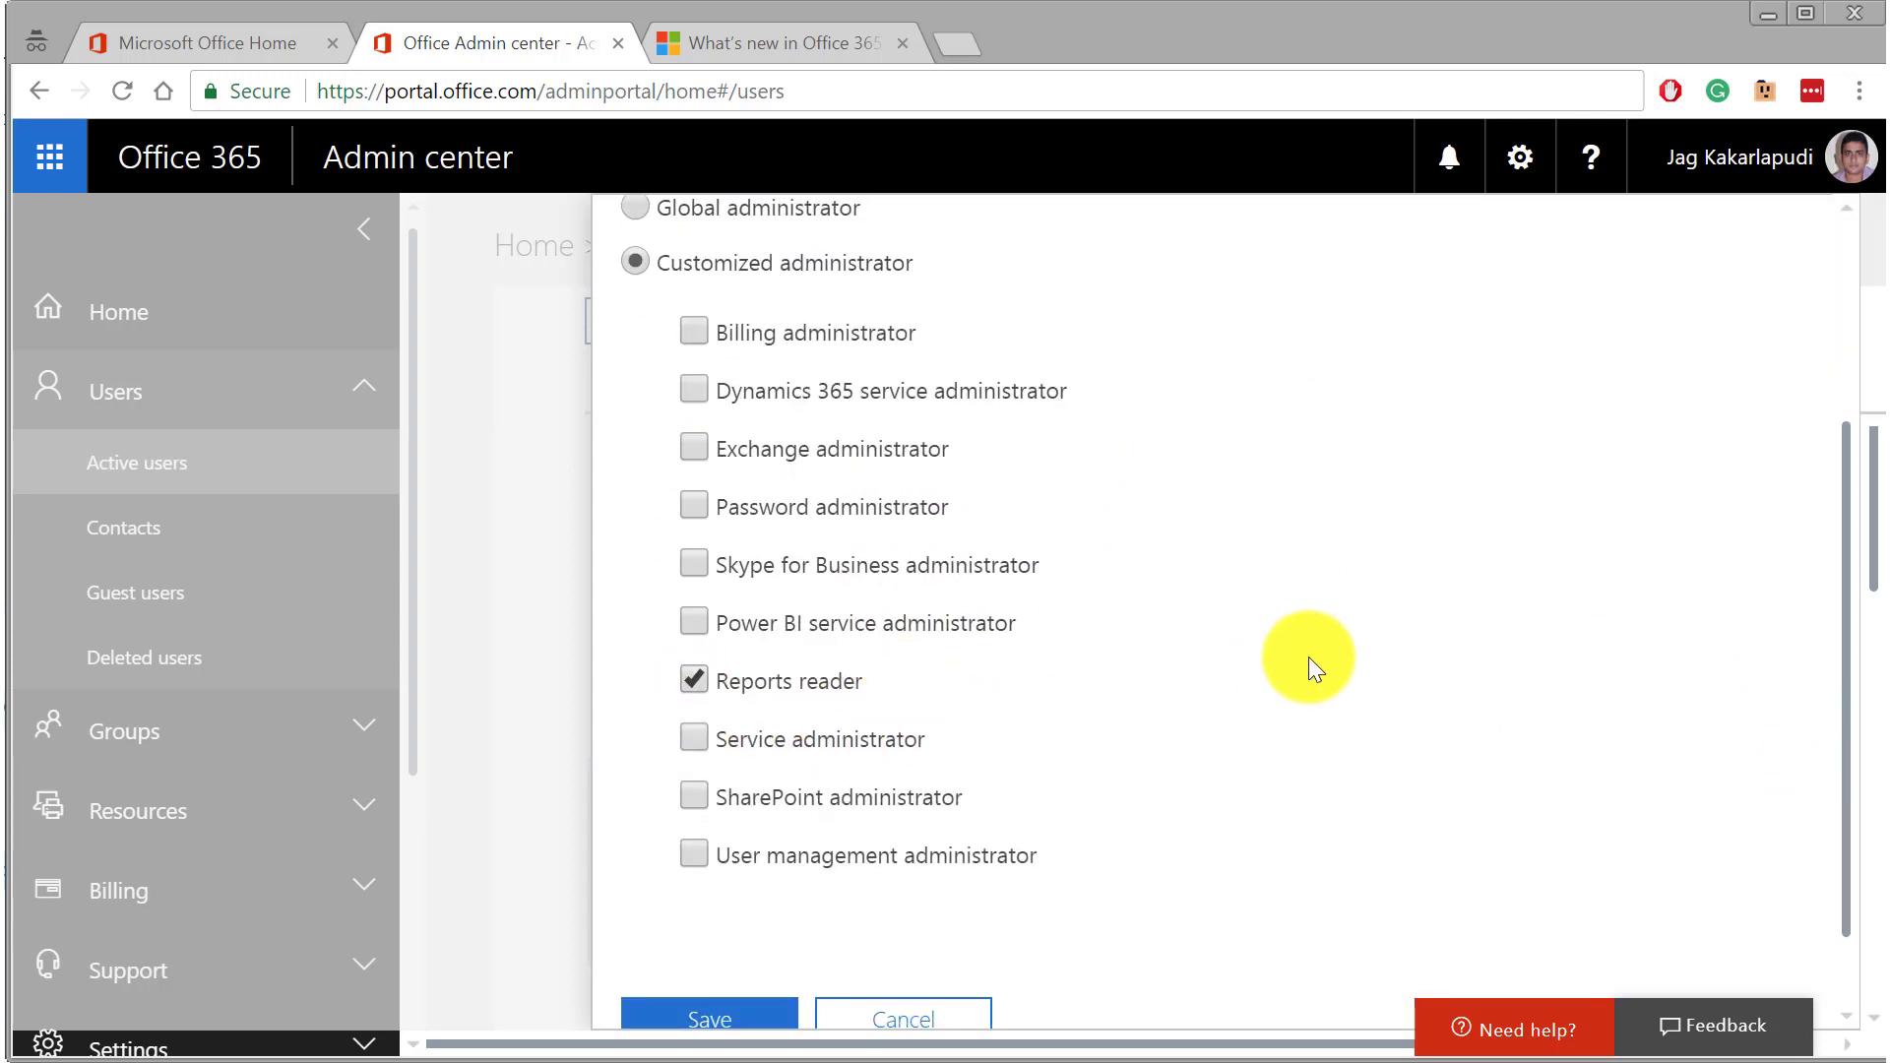
{"action": "scroll", "coordinate": [1308, 658], "scroll_direction": "down", "scroll_amount": 1}
{"action": "left_click", "coordinate": [709, 934]}
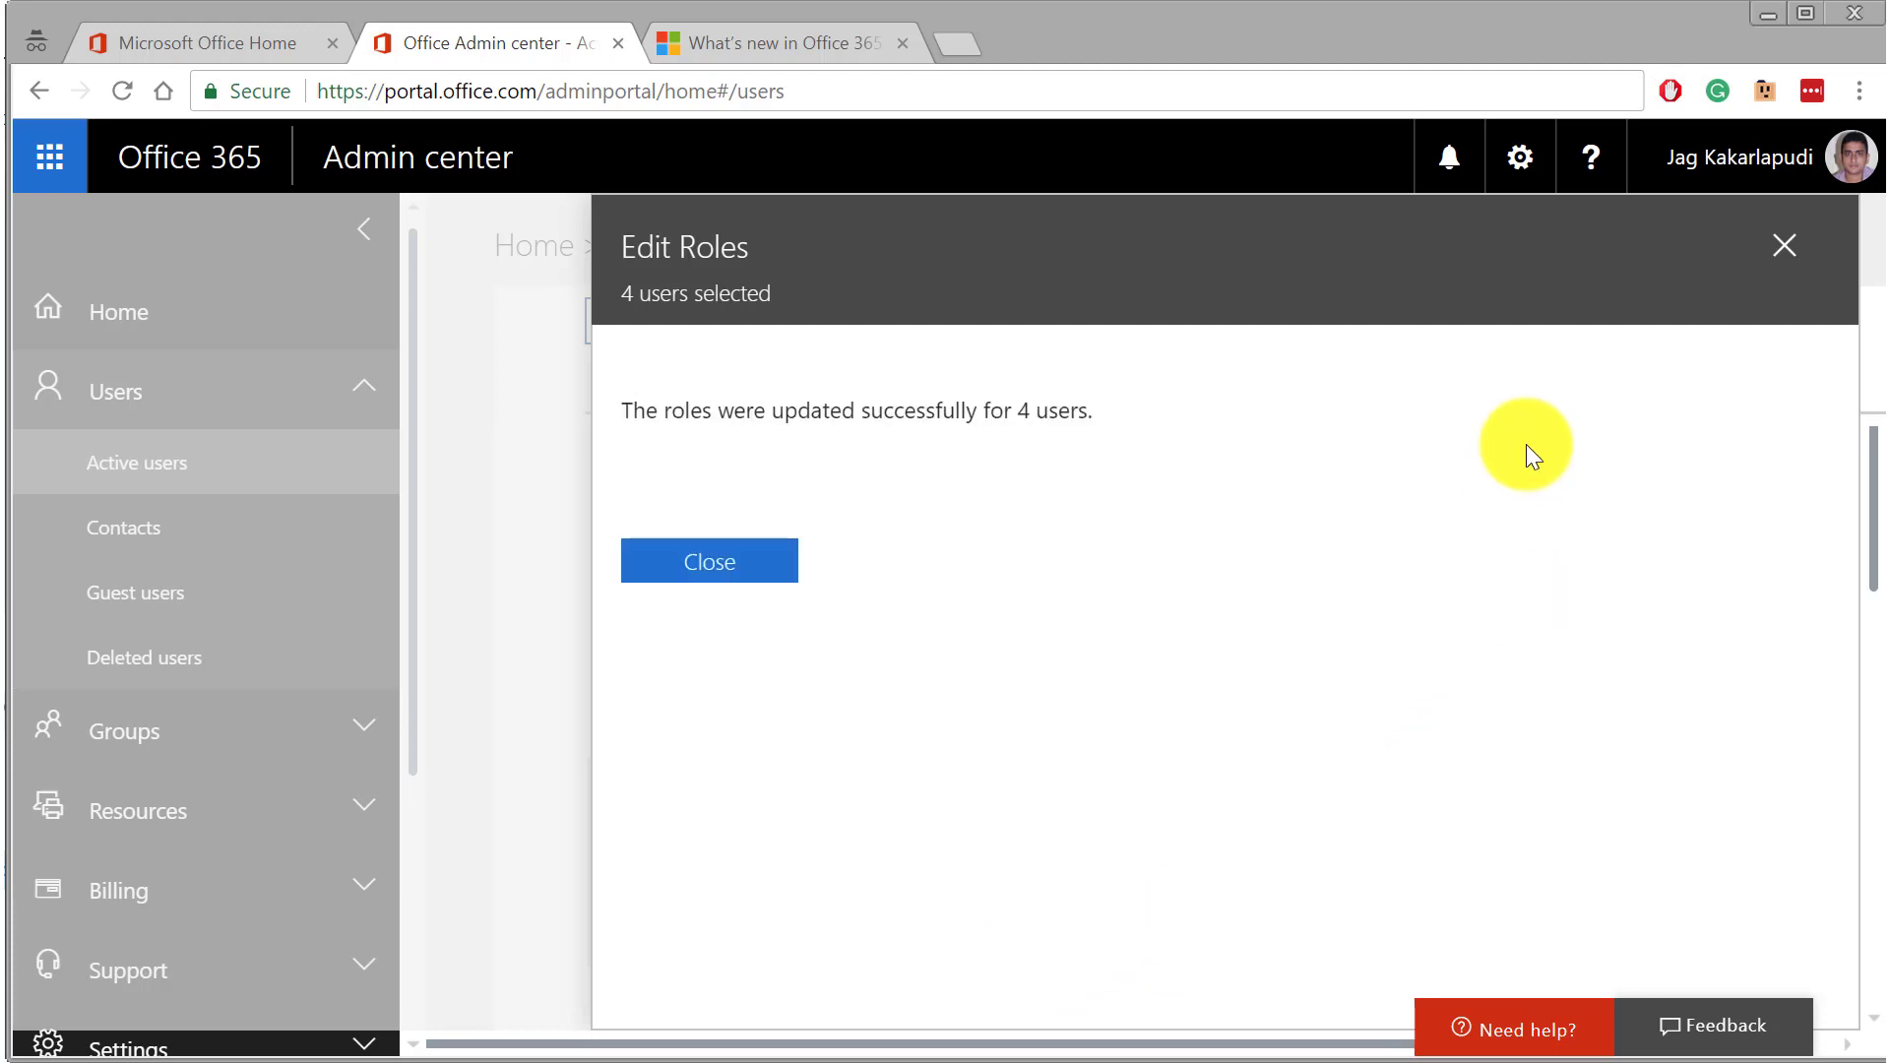
{"action": "left_click", "coordinate": [718, 567]}
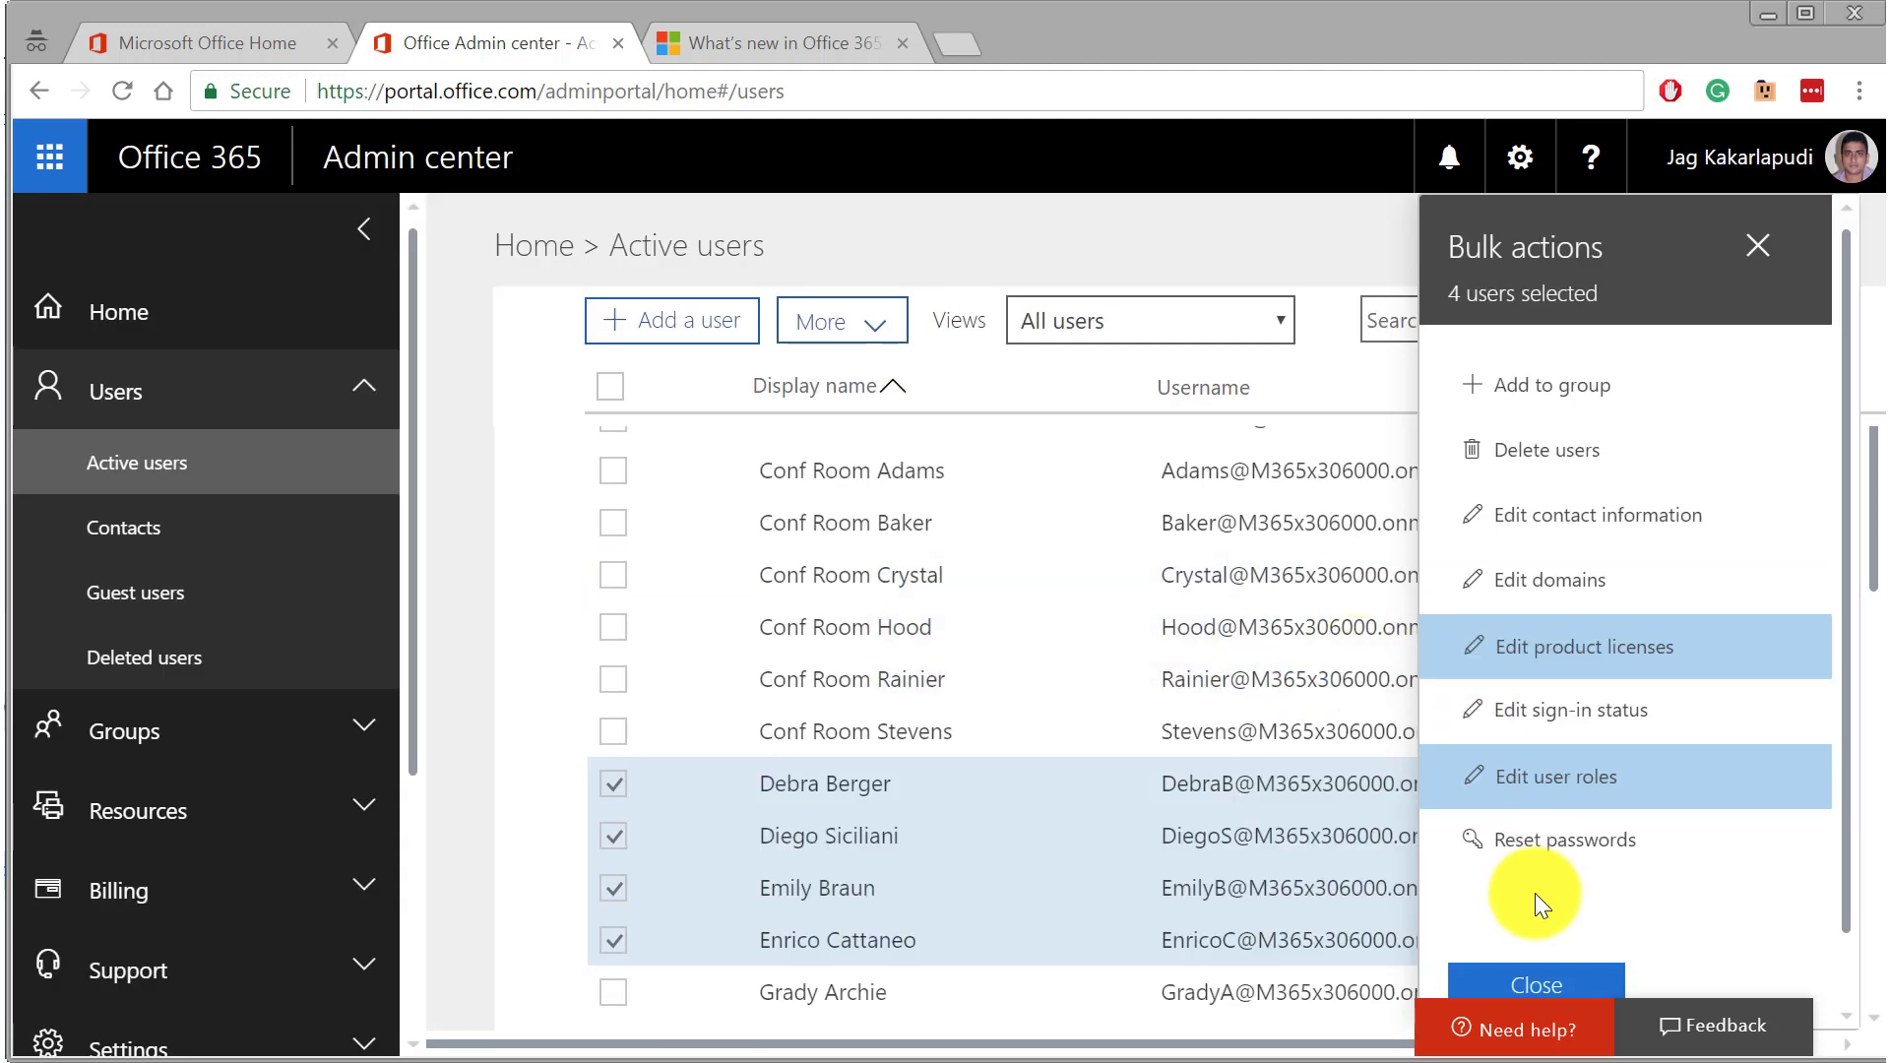
{"action": "left_click", "coordinate": [1536, 980]}
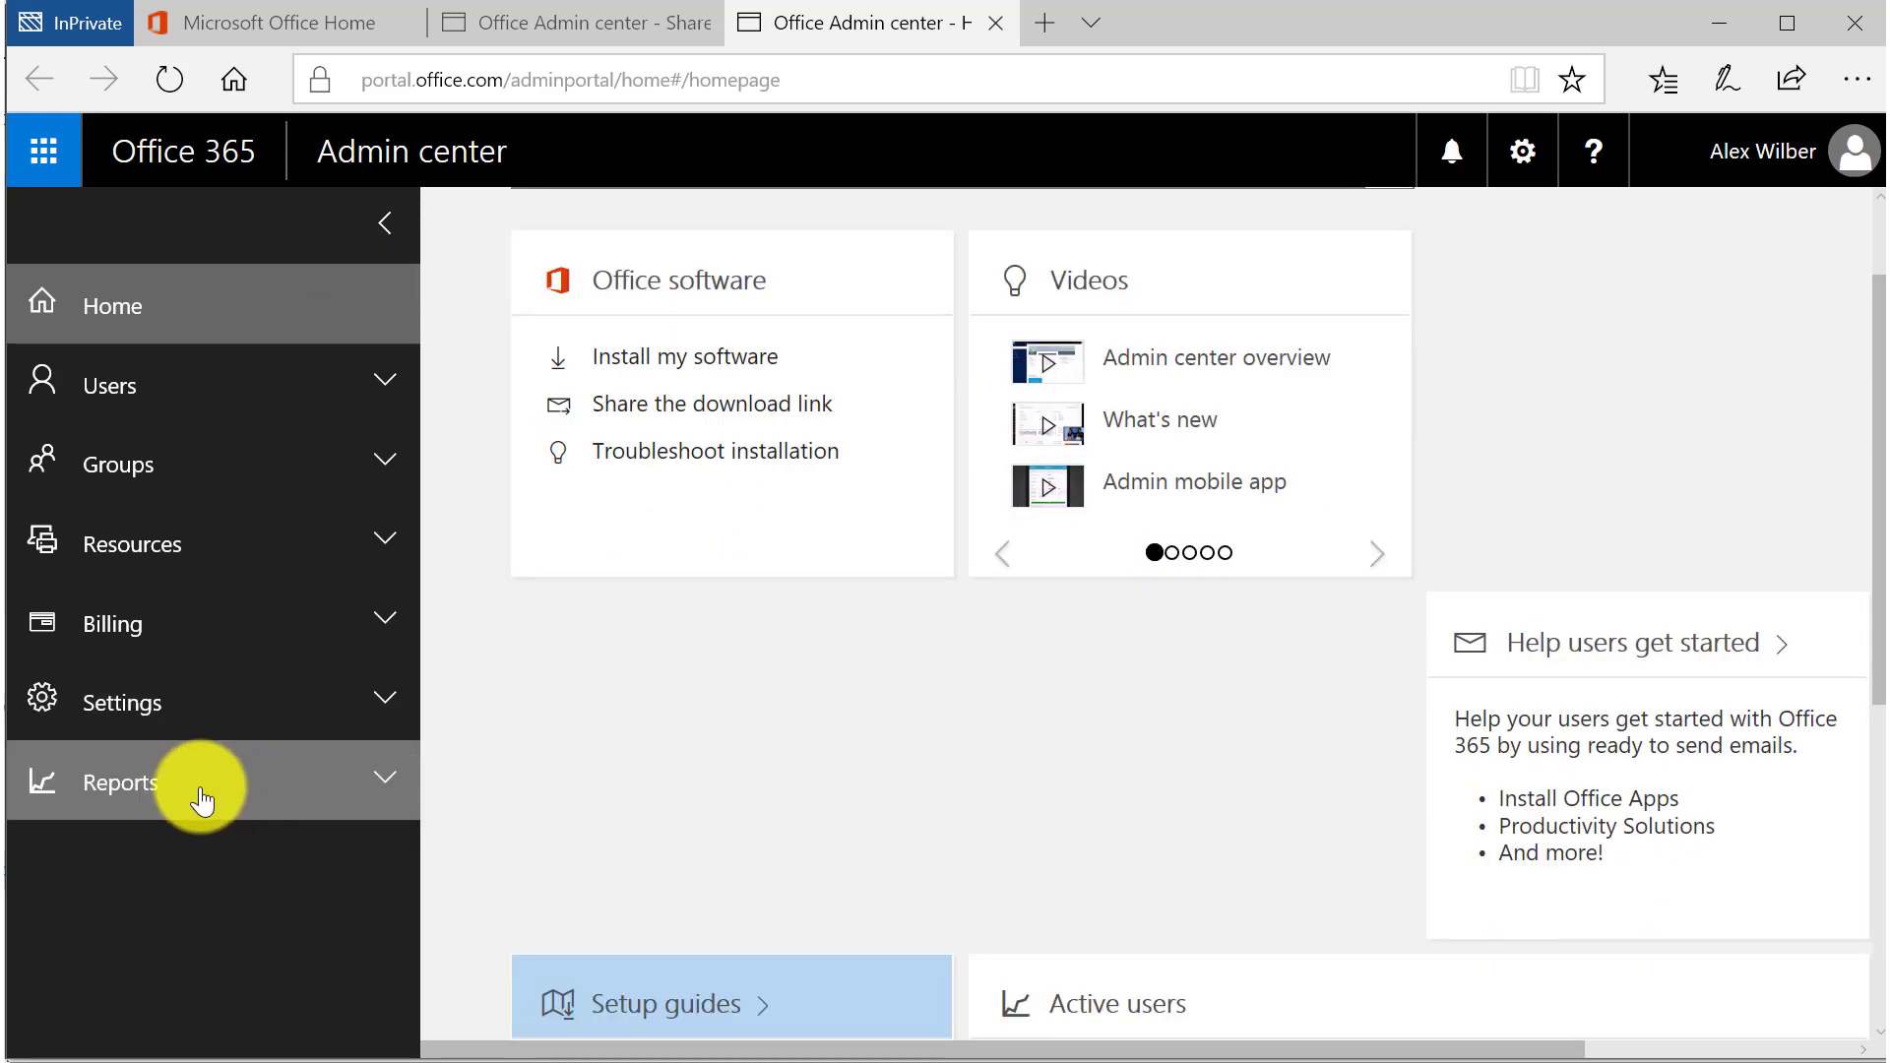
Step: Open Reports > Usage, review the dashboard charts, and bring up the report list
{"action": "left_click", "coordinate": [201, 787]}
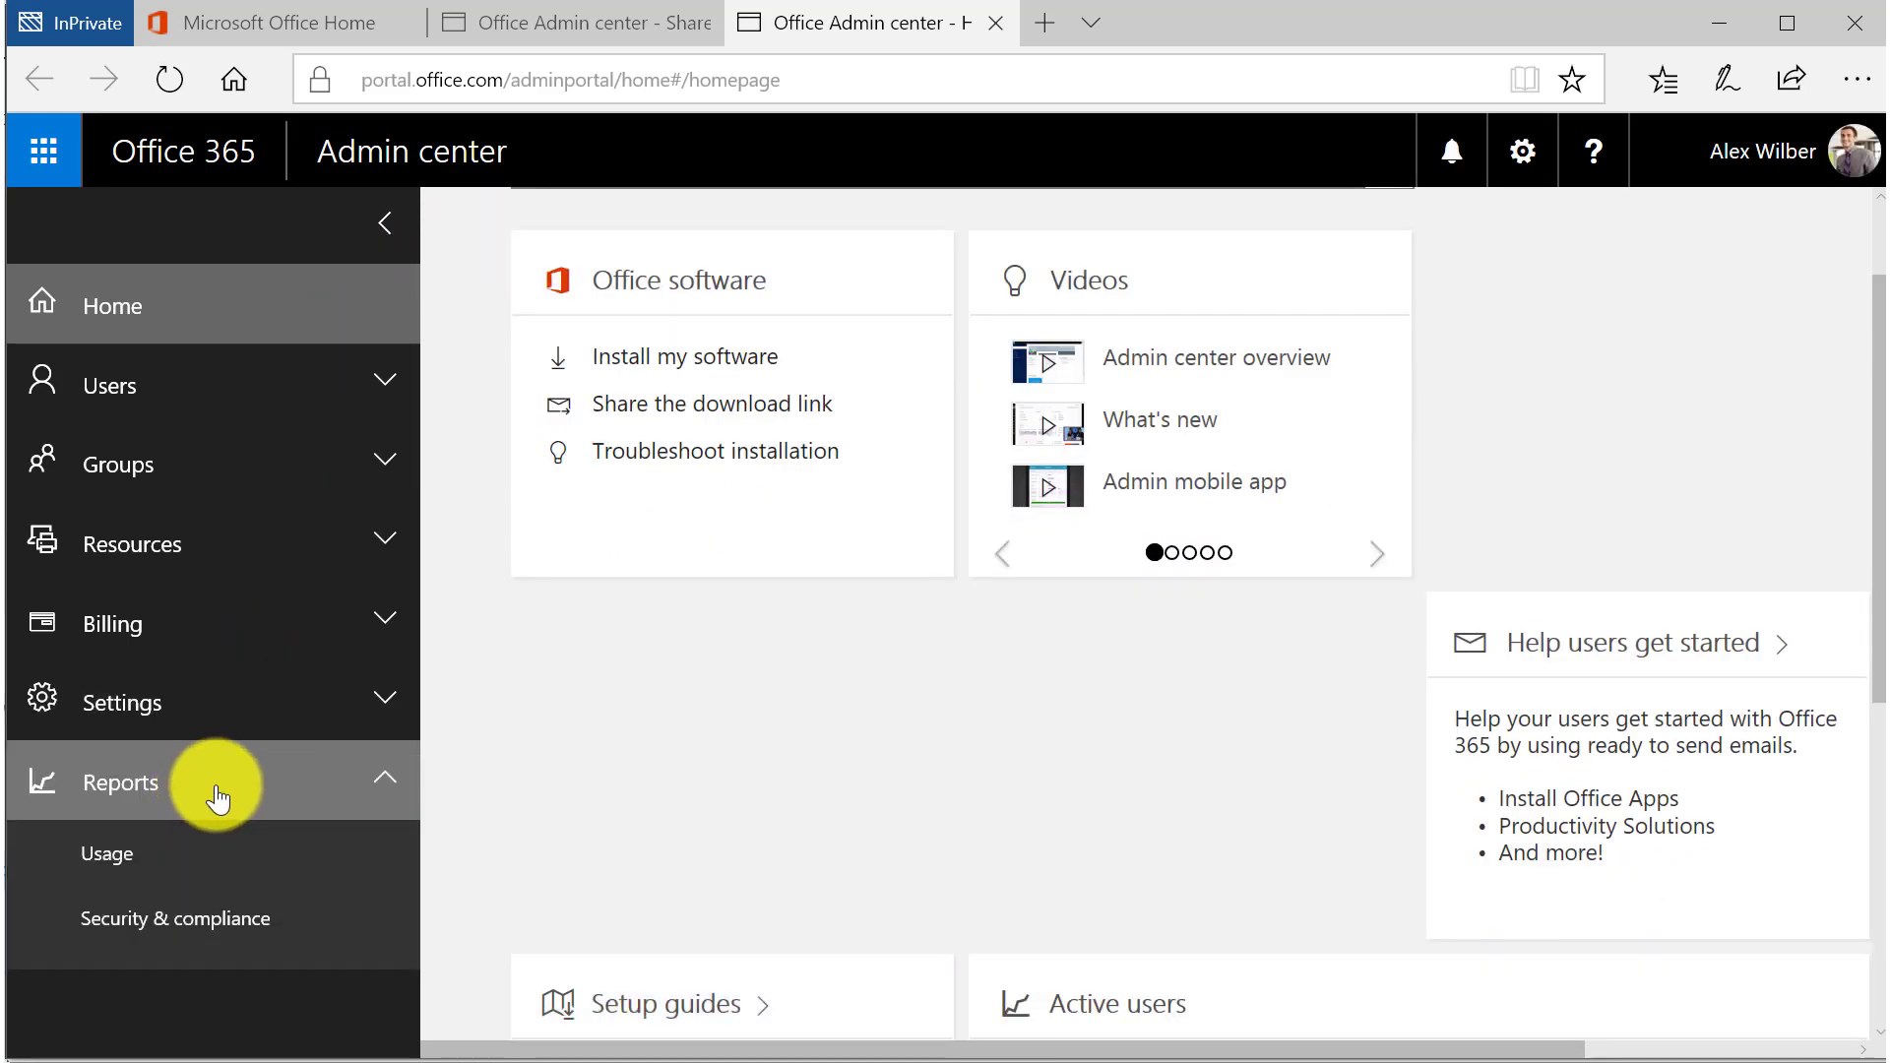
{"action": "left_click", "coordinate": [113, 872]}
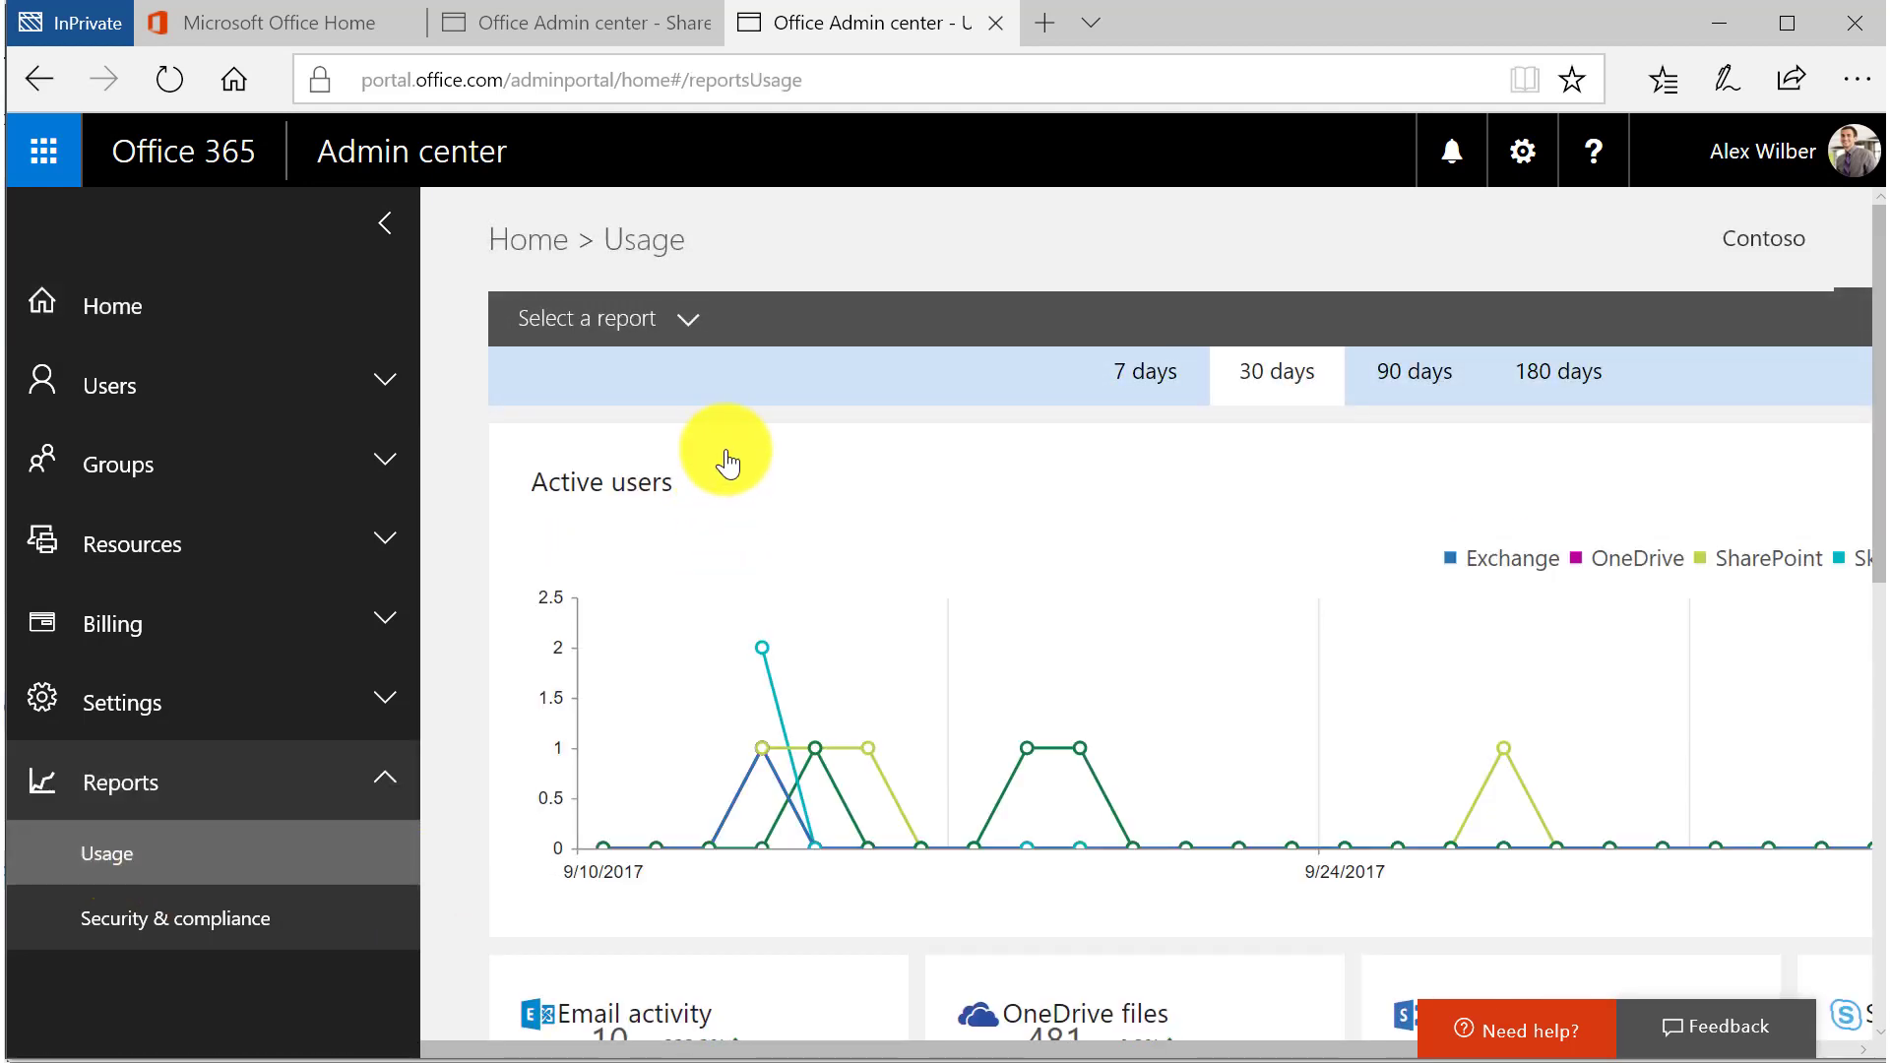
{"action": "scroll", "coordinate": [713, 478], "scroll_direction": "down", "scroll_amount": 3}
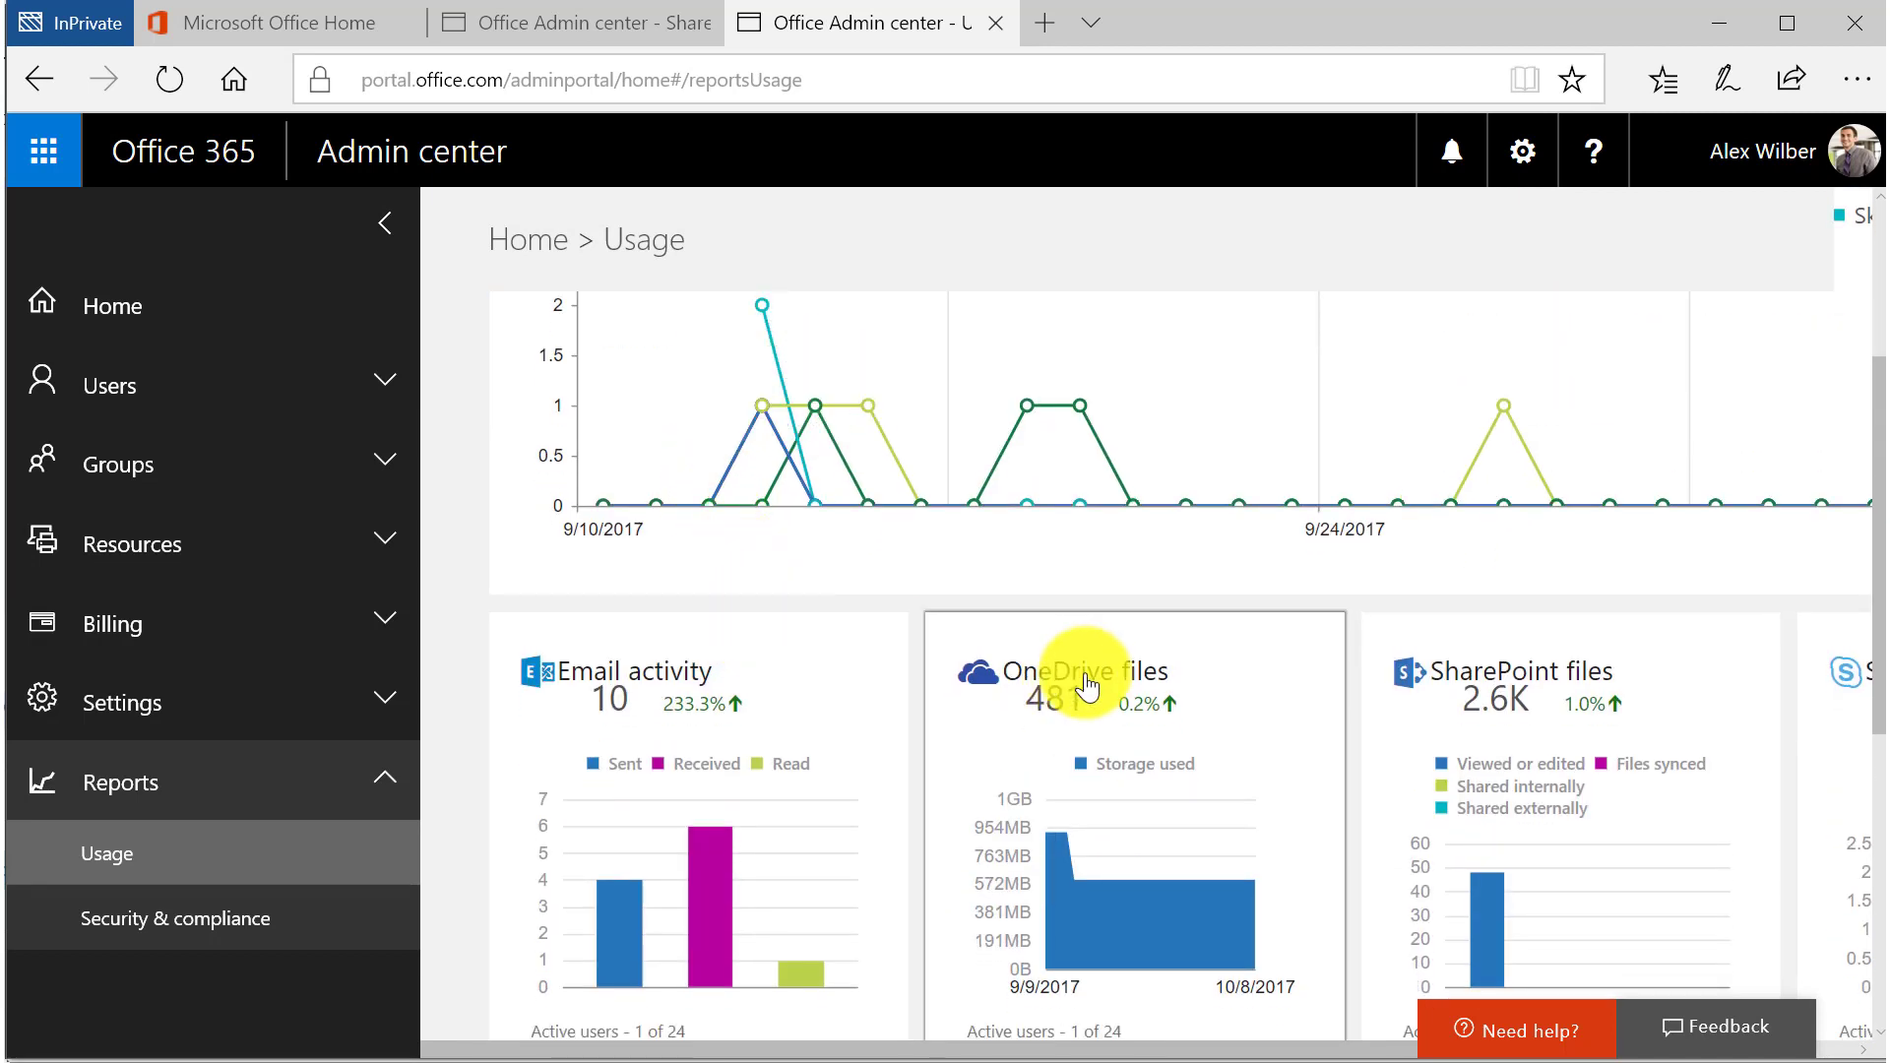
{"action": "scroll", "coordinate": [995, 612], "scroll_direction": "up", "scroll_amount": 3}
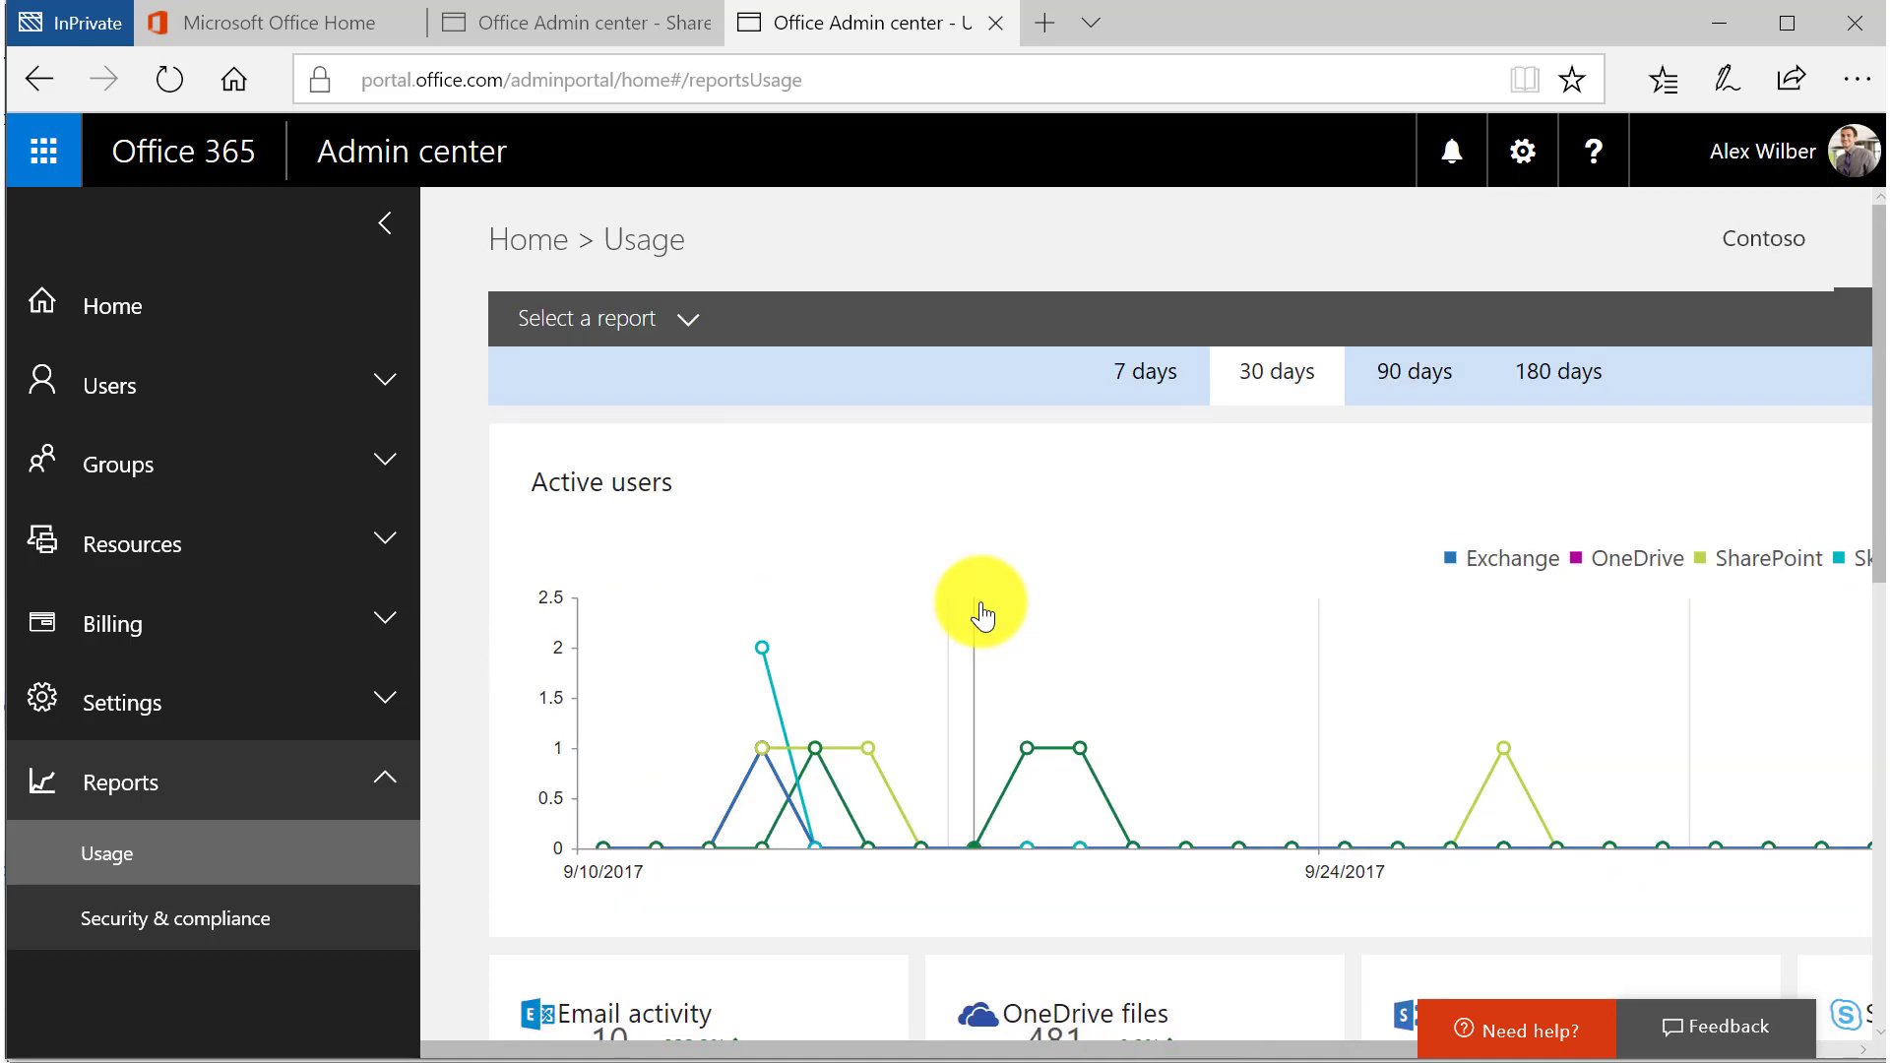
{"action": "left_click", "coordinate": [617, 344]}
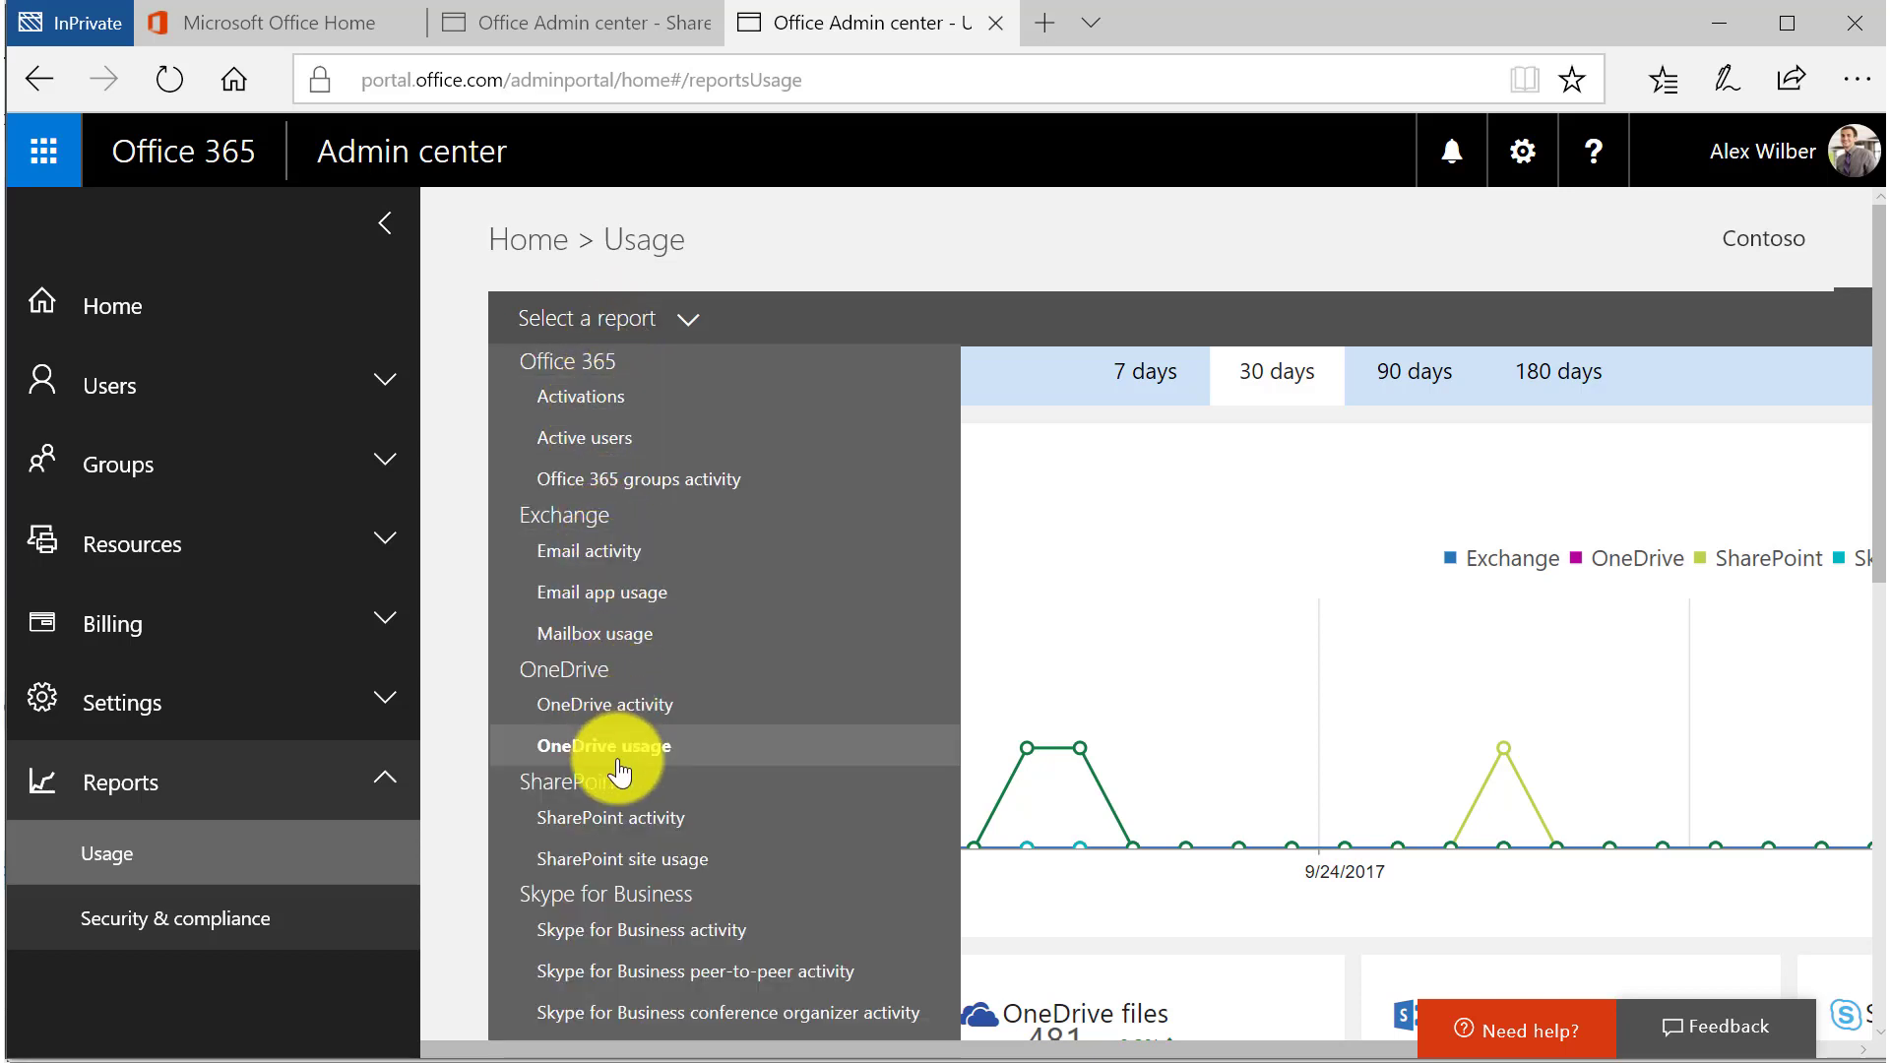
Step: Open the SharePoint activity report and scroll down to its per-user Details table
{"action": "left_click", "coordinate": [618, 825]}
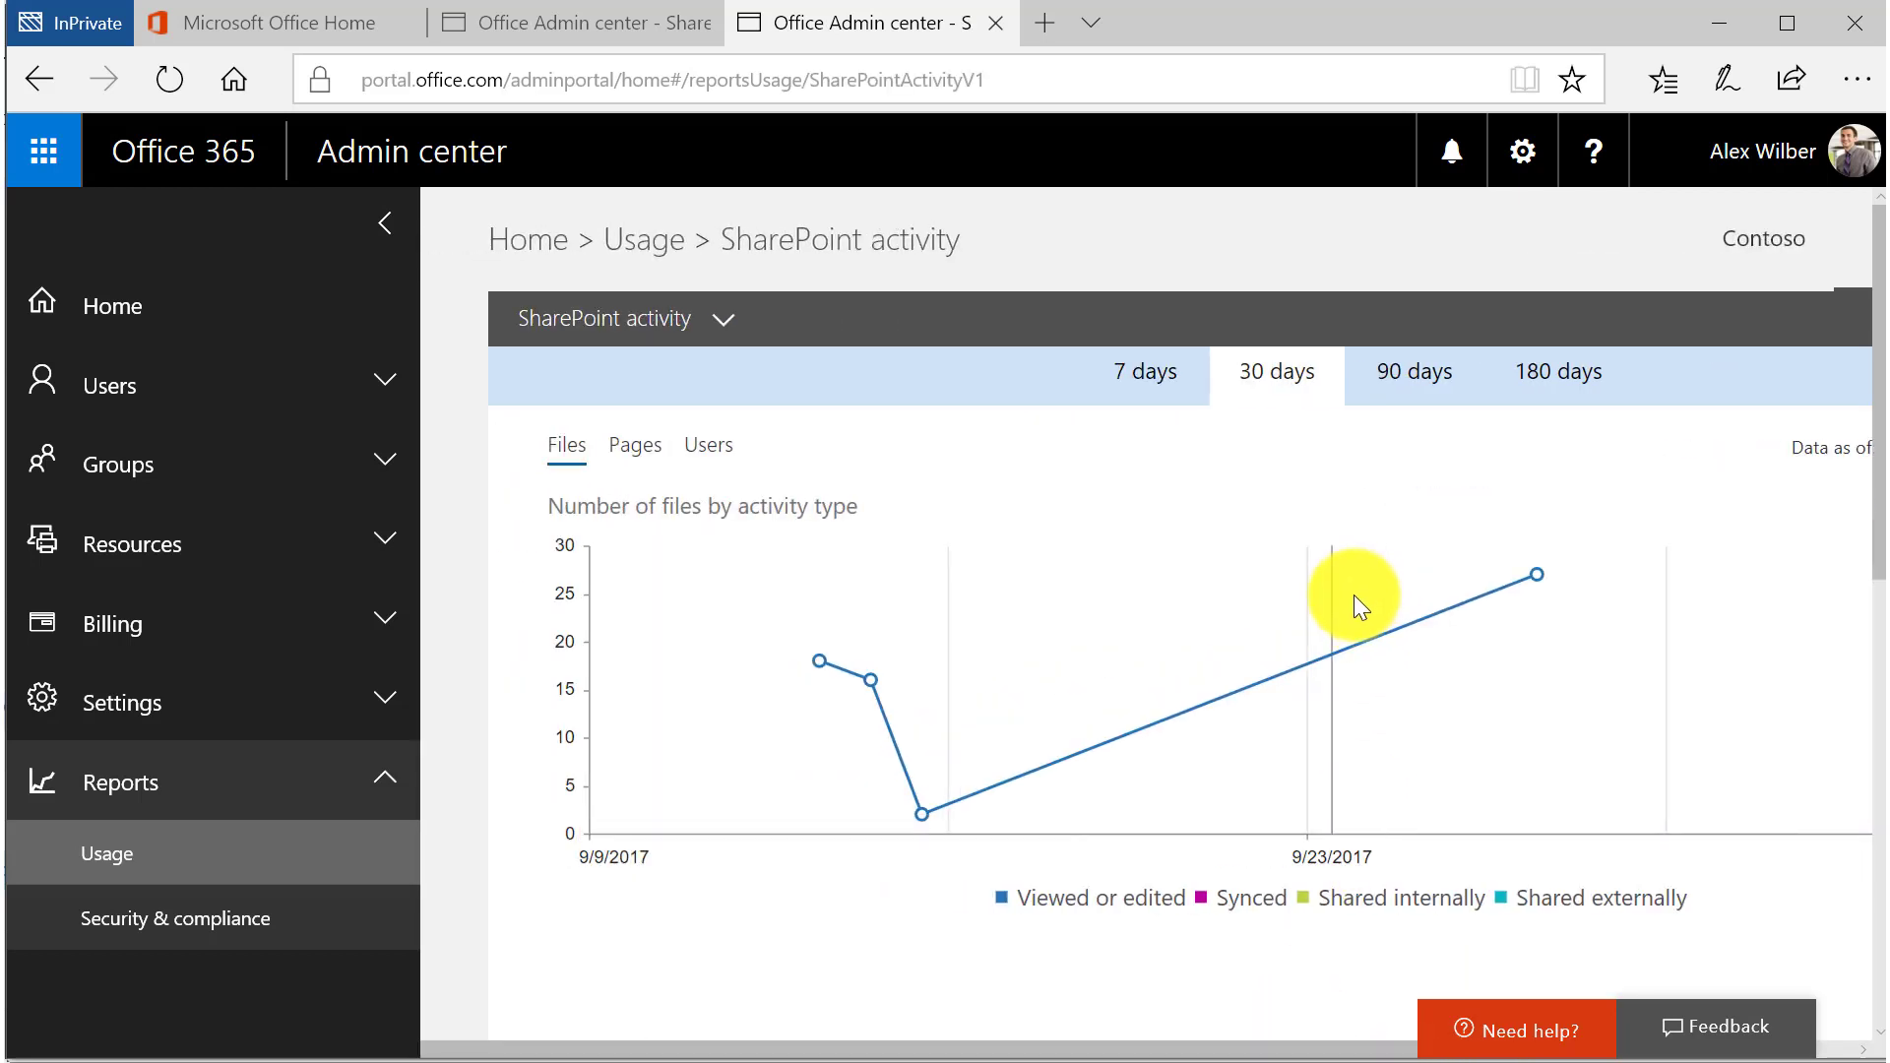
{"action": "scroll", "coordinate": [1350, 597], "scroll_direction": "down", "scroll_amount": 1}
{"action": "scroll", "coordinate": [1350, 595], "scroll_direction": "up", "scroll_amount": 1}
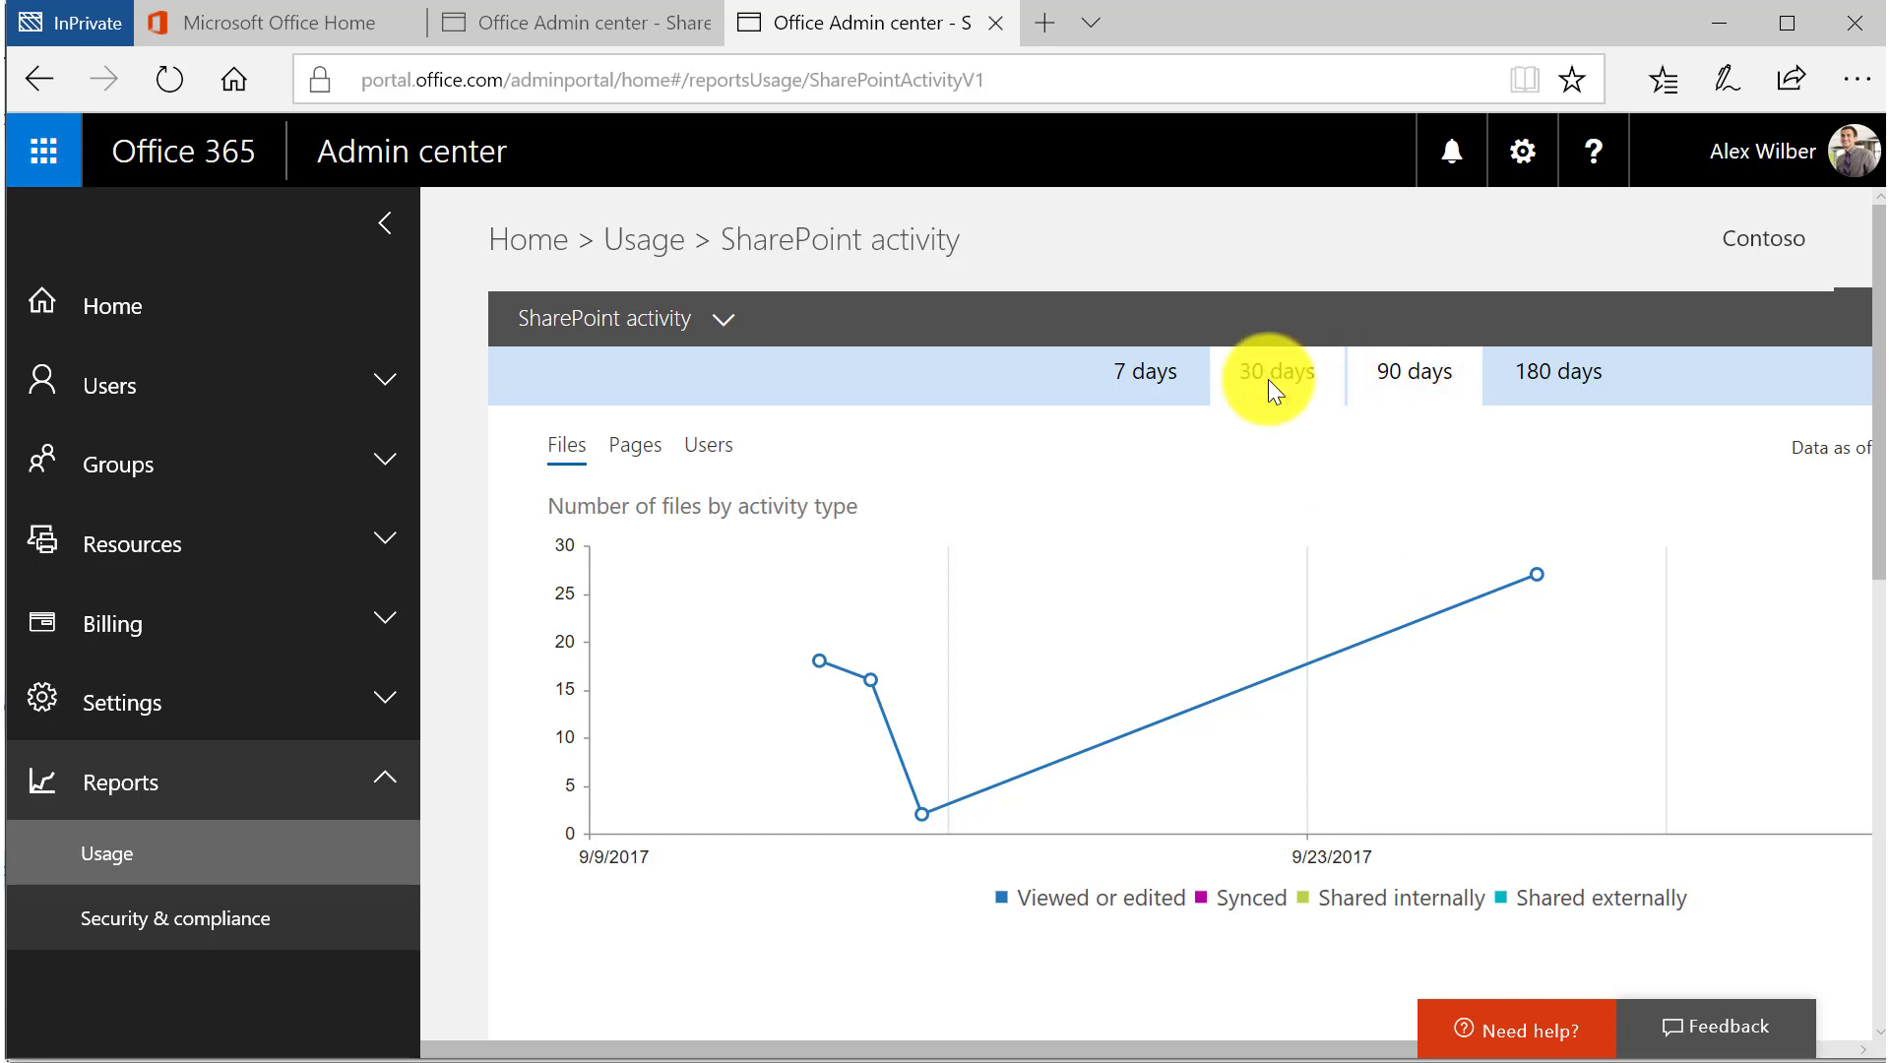
{"action": "scroll", "coordinate": [1373, 514], "scroll_direction": "down", "scroll_amount": 4}
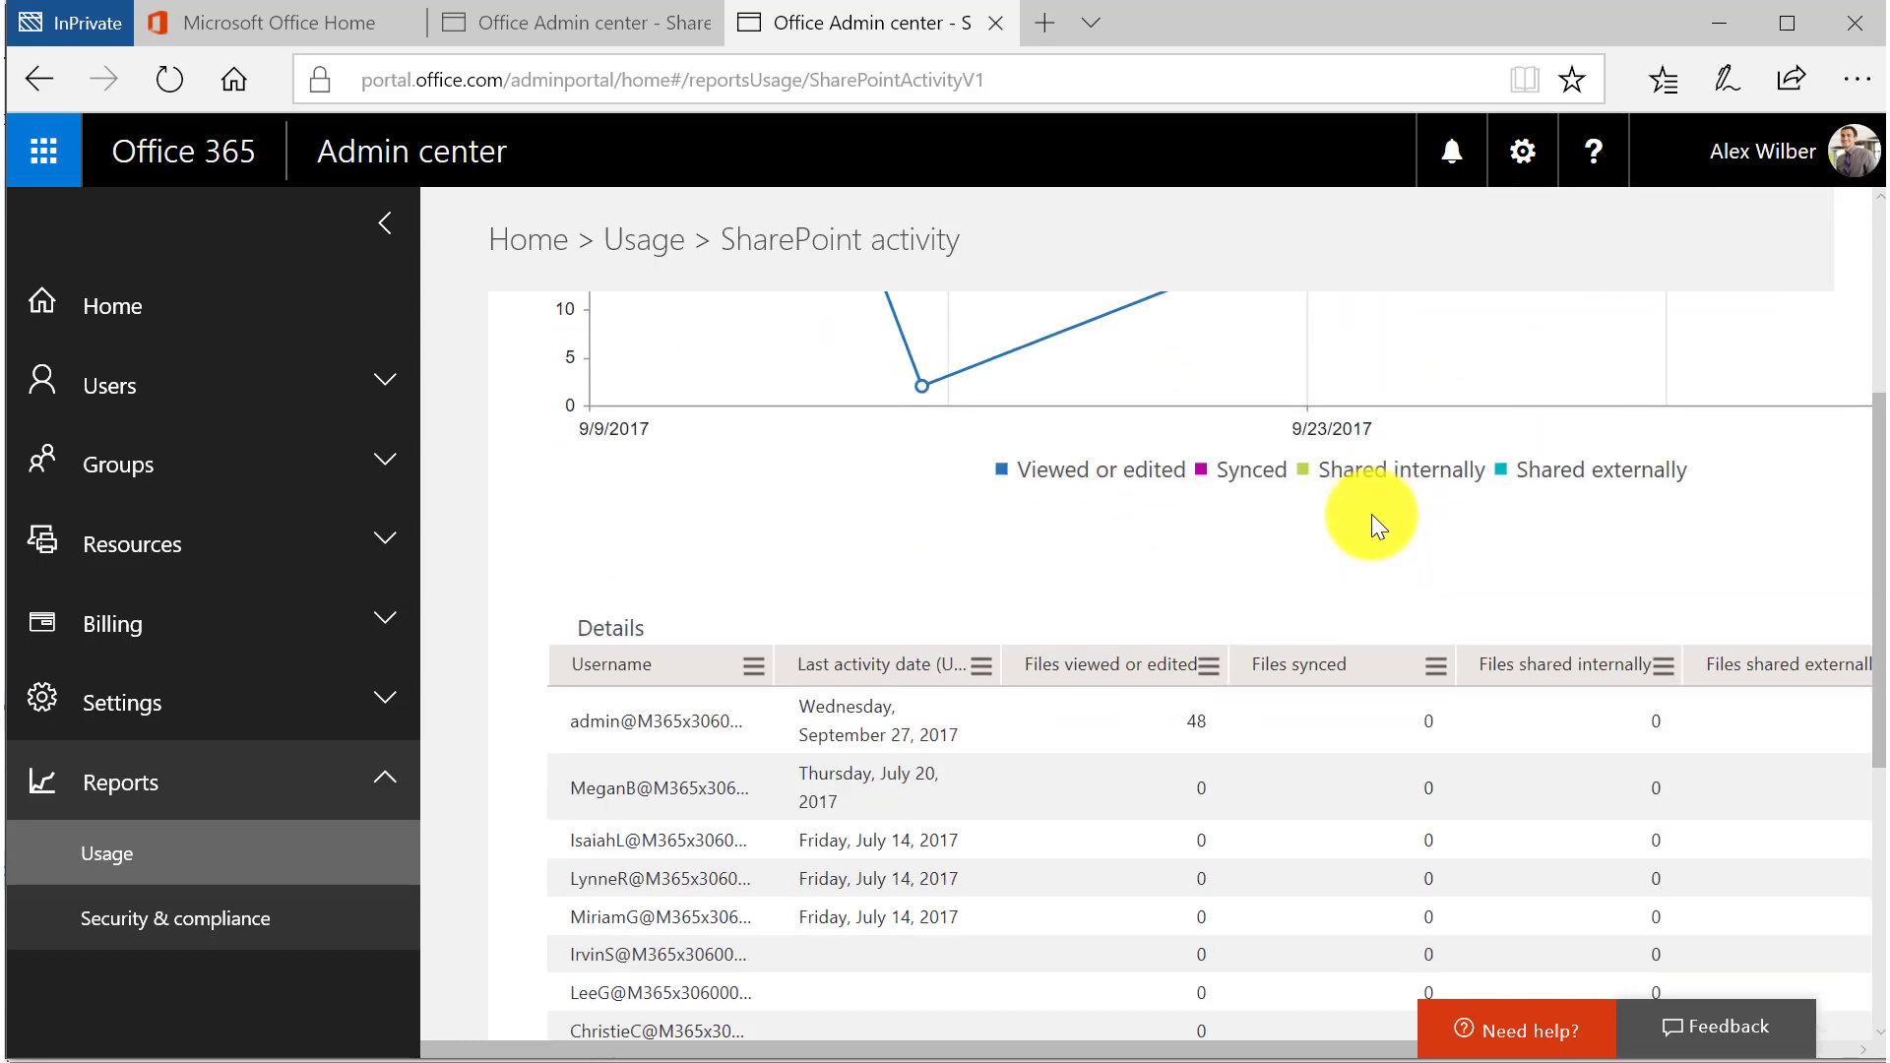